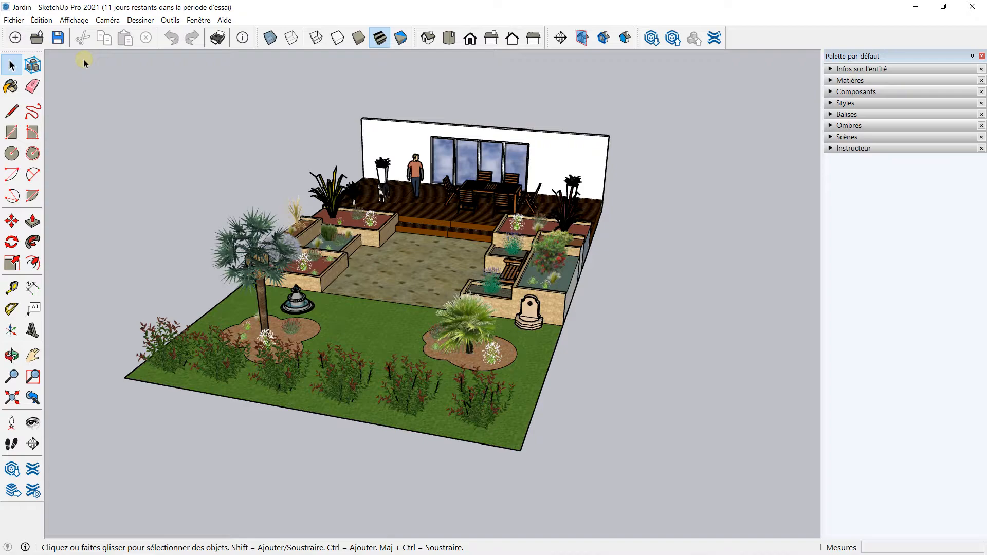
# Step: Examine the garden model's terrace, raised planters, paving, lawn and existing plants from several angles
pyautogui.moveTo(183, 85); pyautogui.dragTo(269, 190, button='middle')
pyautogui.scroll(2, 390, 240)
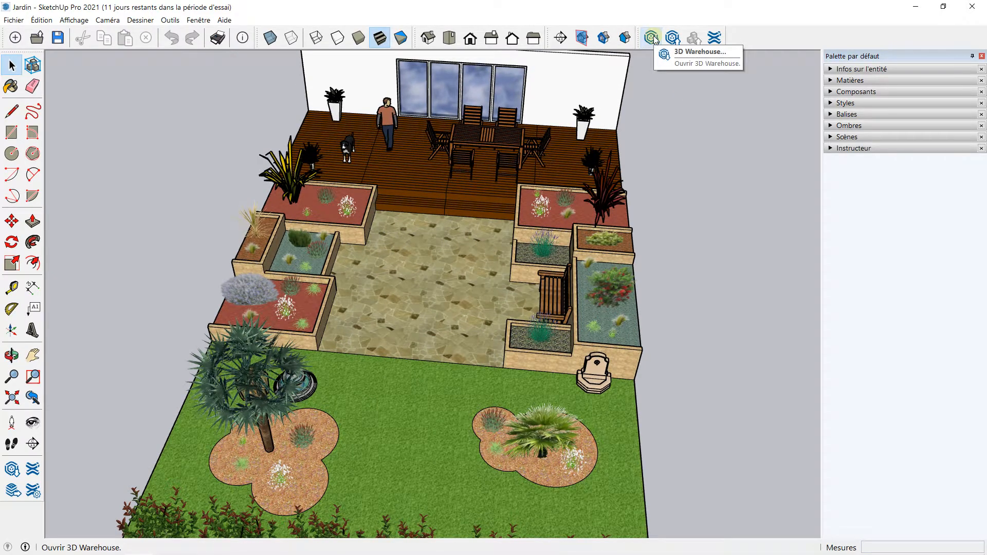
pyautogui.moveTo(517, 390); pyautogui.dragTo(431, 303, button='middle')
pyautogui.scroll(1, 431, 303)
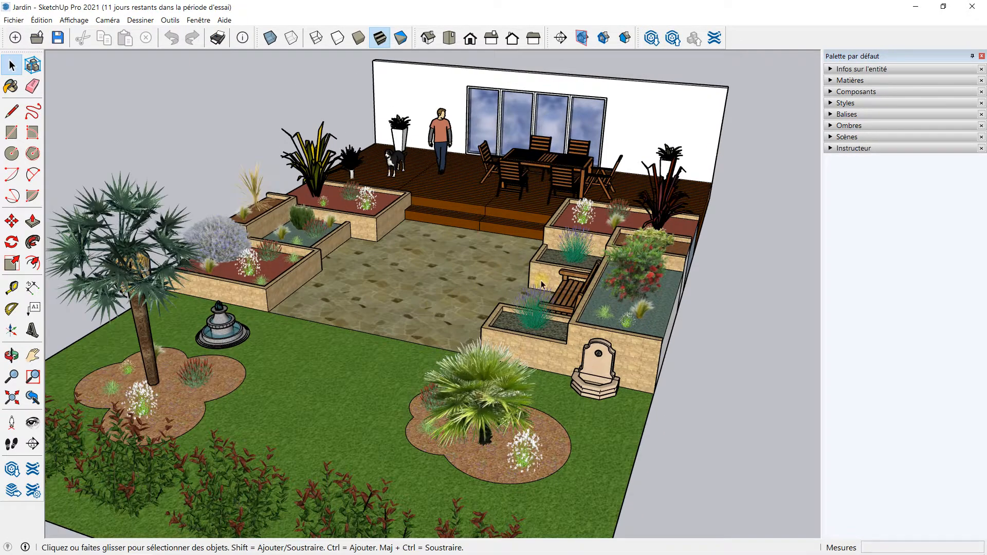
pyautogui.scroll(3, 510, 277)
pyautogui.moveTo(511, 277); pyautogui.dragTo(522, 258, button='middle')
pyautogui.scroll(-3, 537, 235)
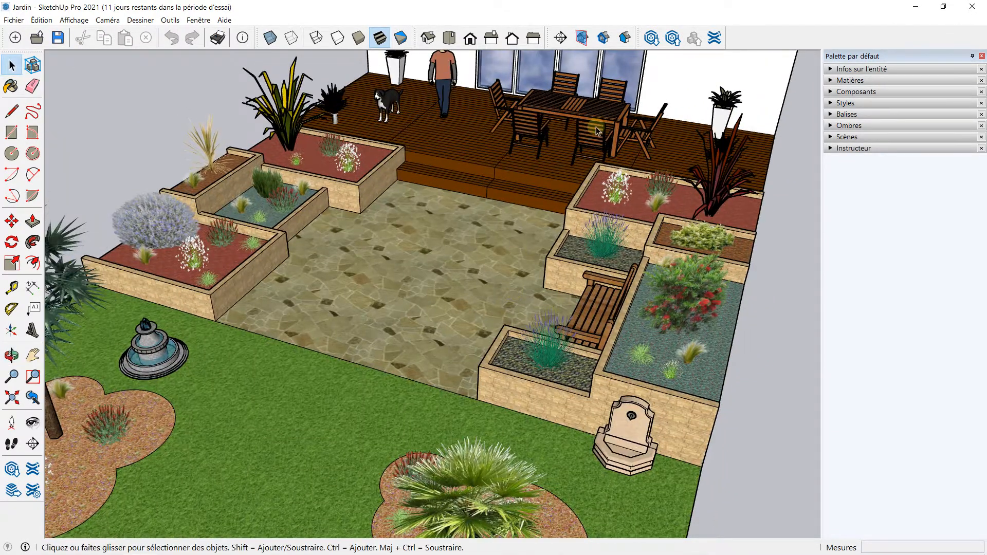
# Step: Search 3D Warehouse for "phormium"
pyautogui.click(652, 38)
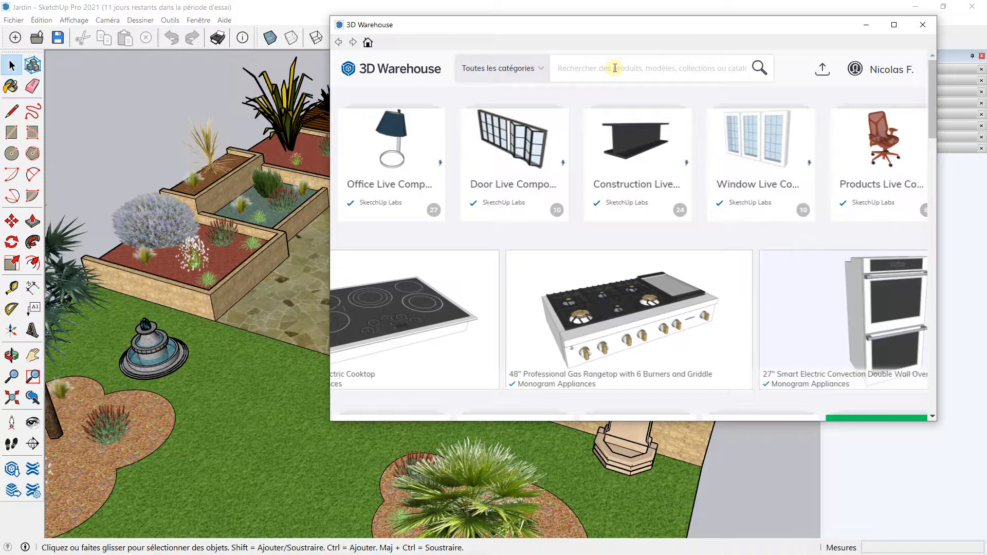
pyautogui.write('phor')
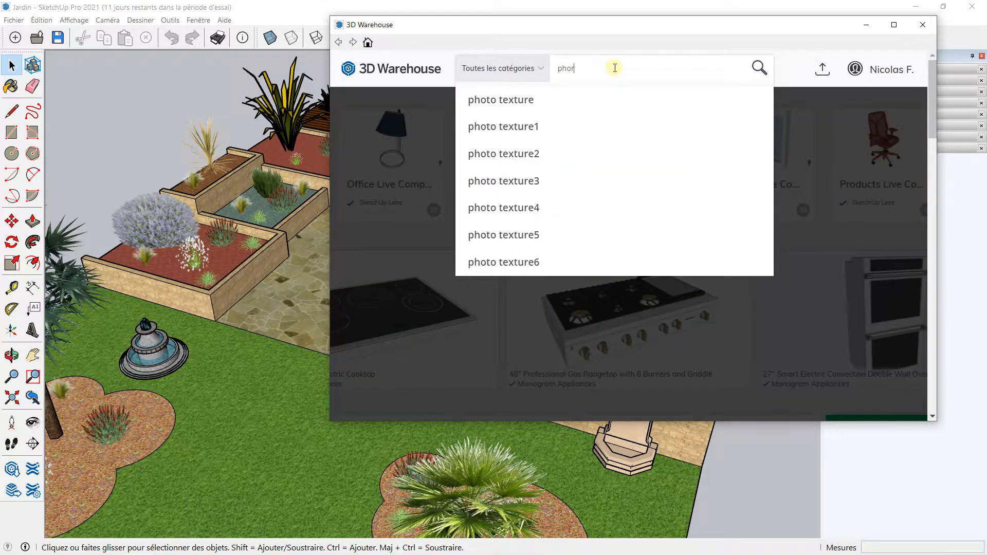
pyautogui.write('mium')
pyautogui.press('Return')
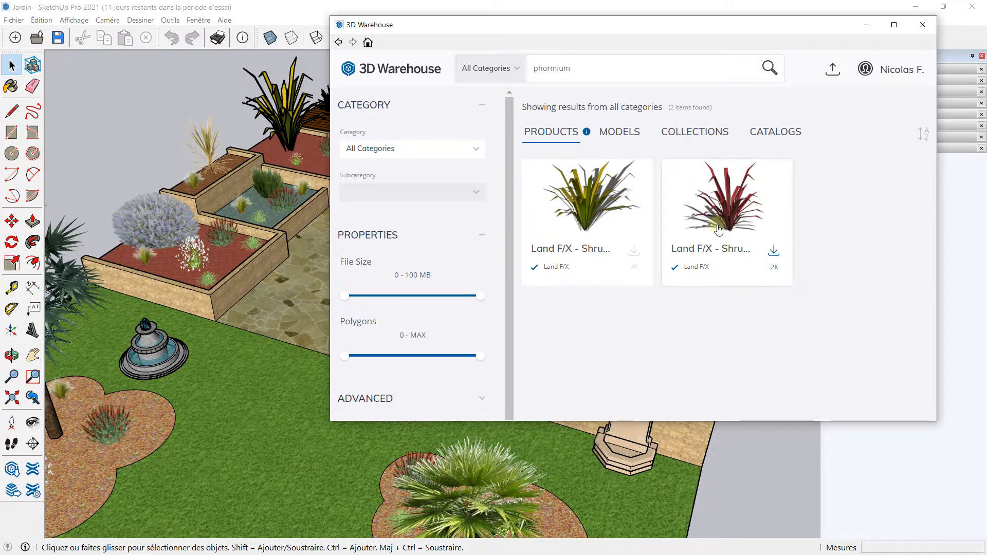
# Step: Load the yellow-green Land F/X tropical Phormium shrub directly into the model and place it on the empty ground beside the raised planters
pyautogui.click(593, 206)
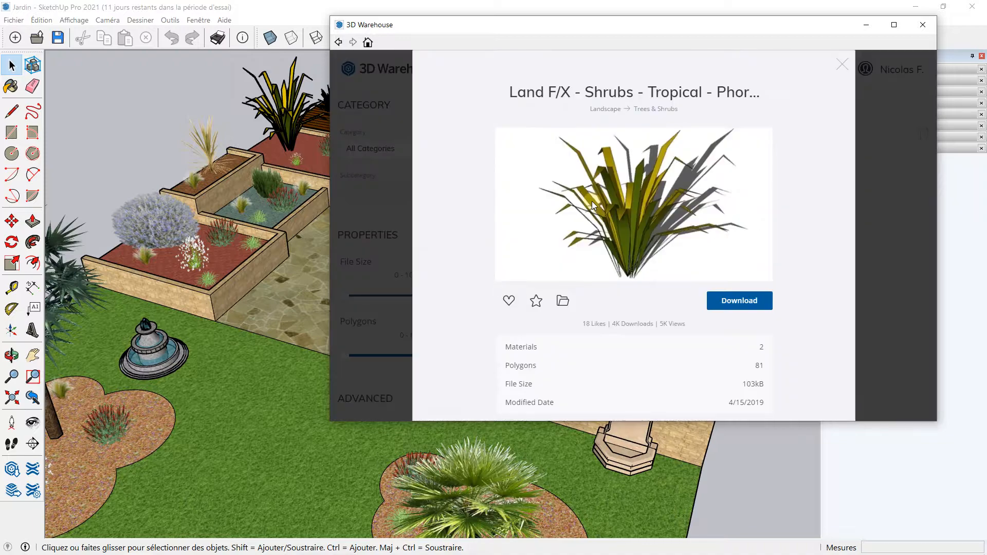
pyautogui.click(750, 306)
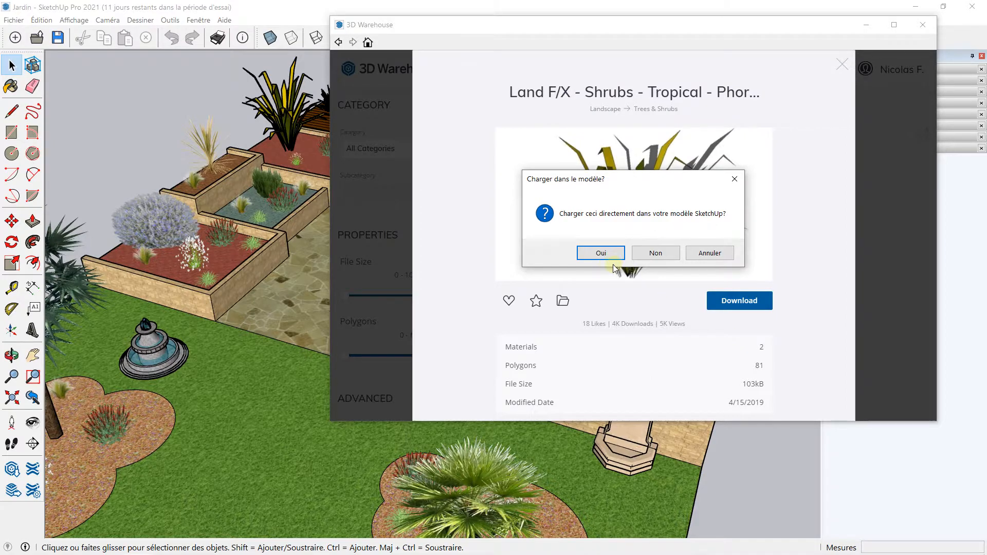
pyautogui.click(601, 253)
pyautogui.scroll(5, 522, 350)
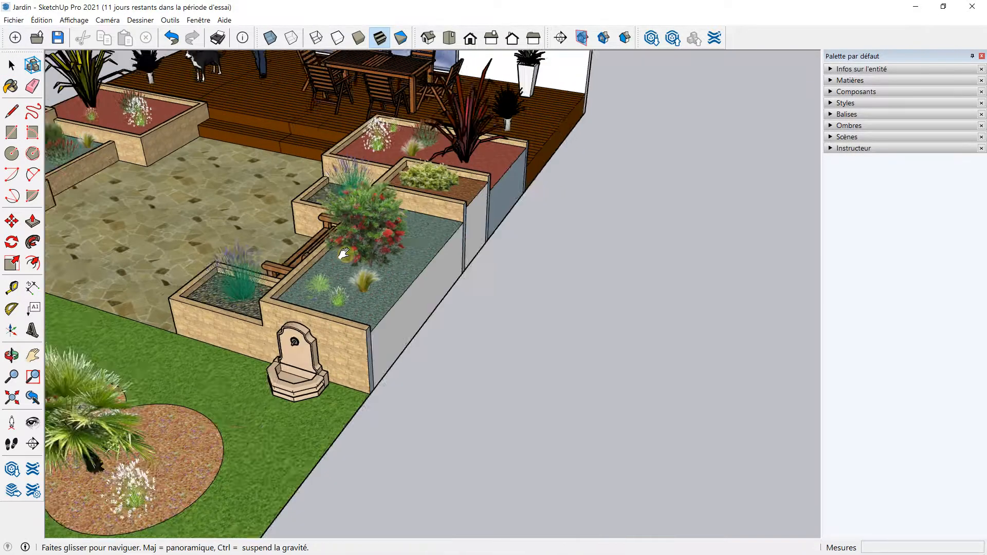
pyautogui.scroll(3, 522, 349)
pyautogui.click(525, 353)
pyautogui.moveTo(525, 353); pyautogui.dragTo(582, 58, button='middle')
# Step: Search 3D Warehouse for "cordyline" and show the results for models instead of products
pyautogui.click(651, 39)
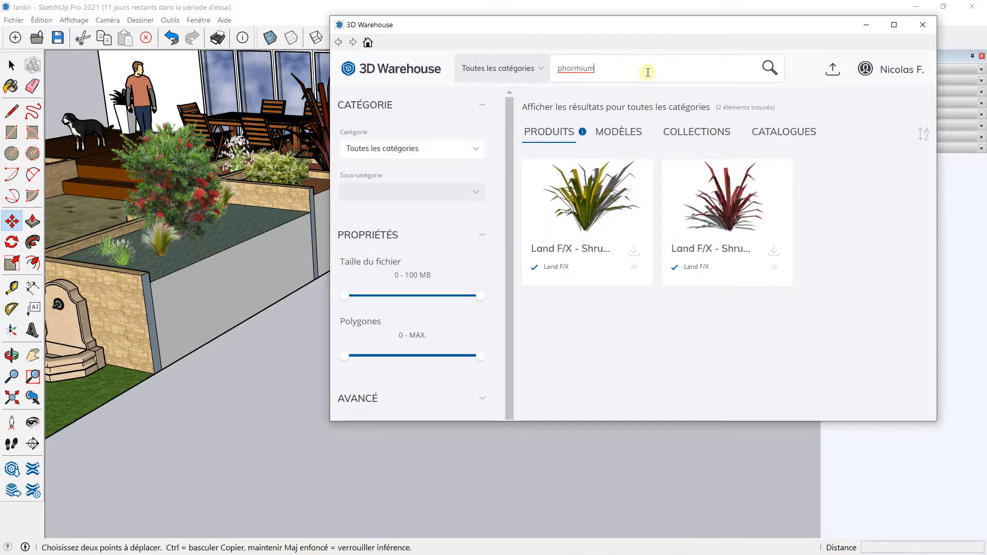
pyautogui.doubleClick(559, 78)
pyautogui.write('cor')
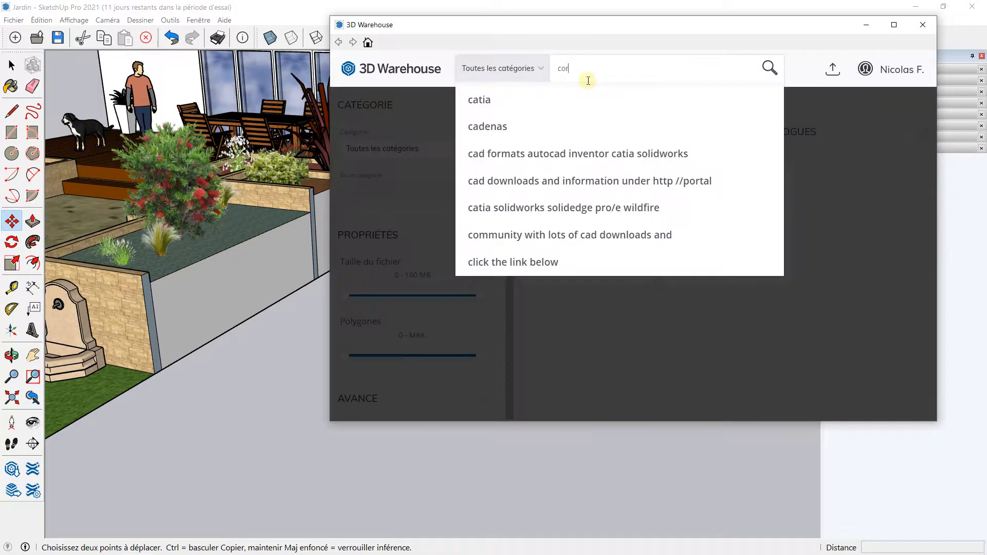
pyautogui.write('dyline')
pyautogui.press('Return')
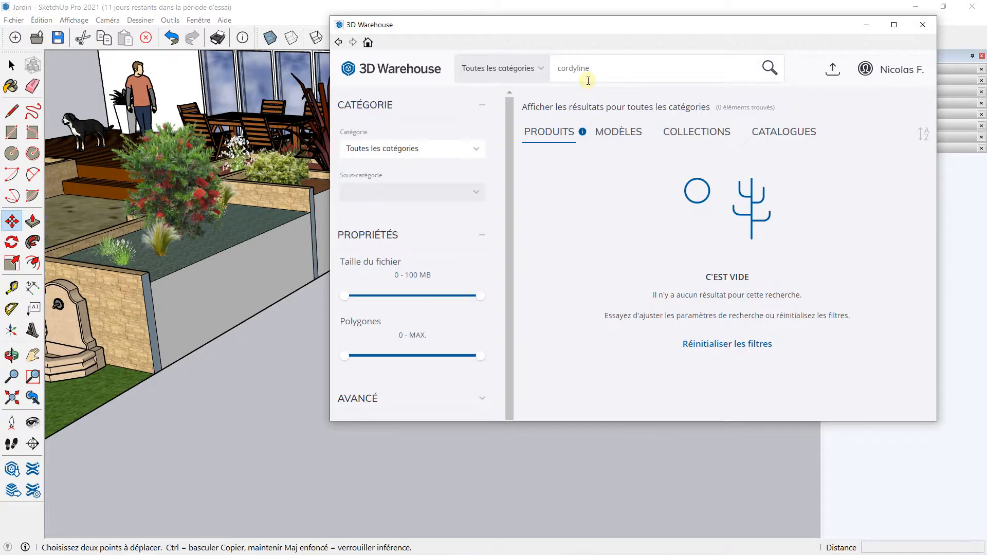
pyautogui.click(617, 135)
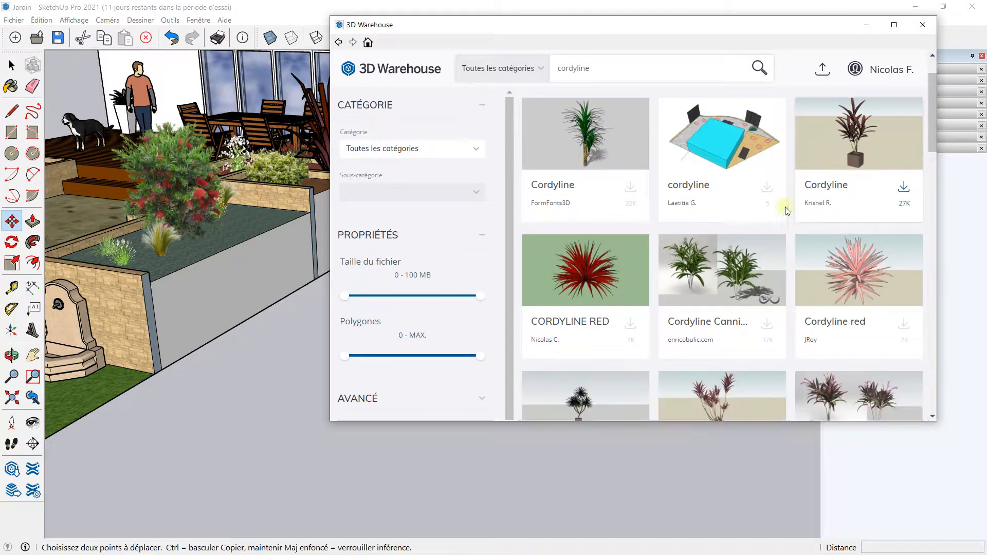
# Step: Load the Cordyline australis 'Torbay Dazzler' model directly into the garden and place it beside the phormium
pyautogui.scroll(-3, 789, 200)
pyautogui.scroll(-6, 786, 212)
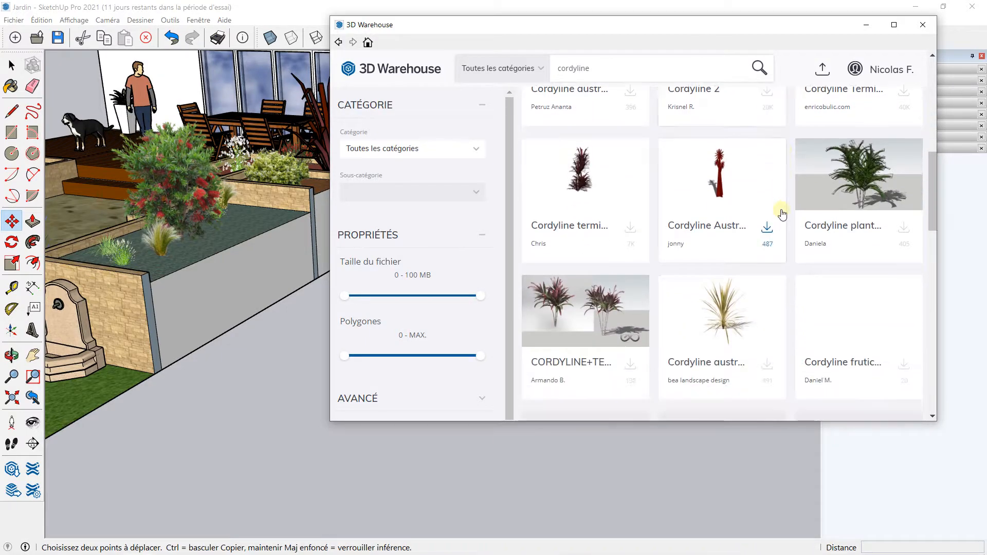
pyautogui.scroll(-2, 708, 236)
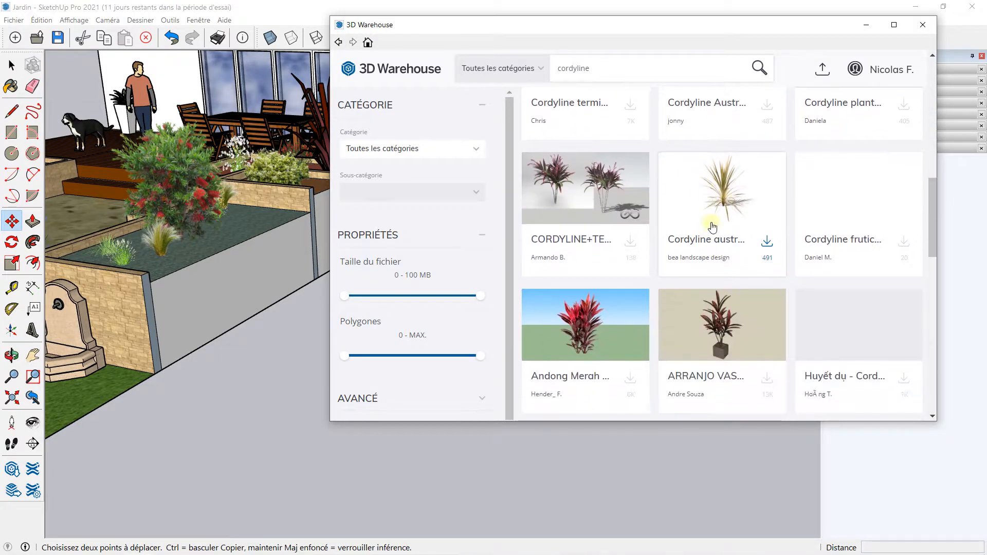
pyautogui.click(731, 201)
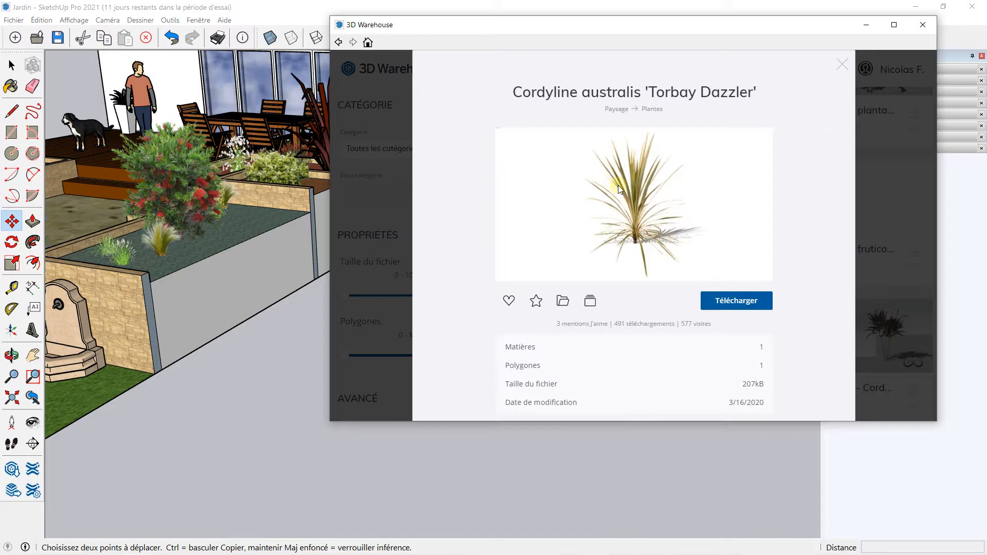
pyautogui.click(723, 299)
pyautogui.click(616, 252)
pyautogui.click(577, 394)
# Step: Compare the phormium and the cordyline from several sides to see how each plant's geometry behaves as the viewpoint changes
pyautogui.scroll(2, 552, 342)
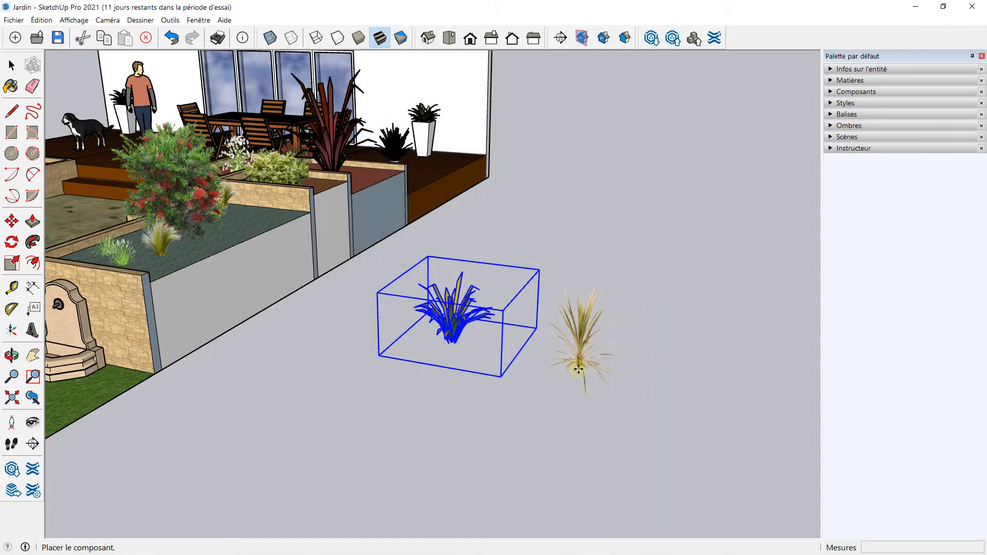
pyautogui.scroll(2, 551, 342)
pyautogui.moveTo(621, 324); pyautogui.dragTo(192, 320, button='middle')
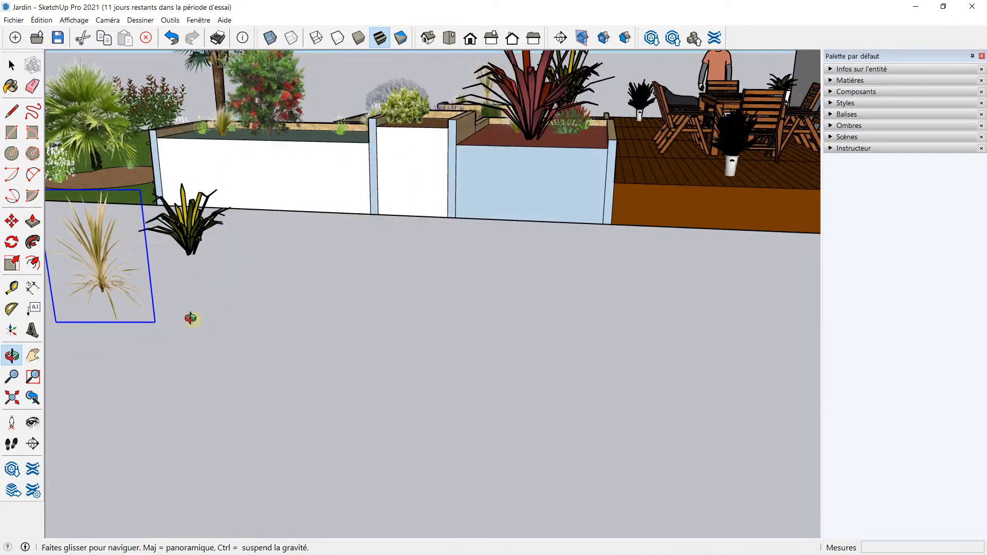
pyautogui.moveTo(363, 306); pyautogui.dragTo(407, 278, button='middle')
pyautogui.moveTo(408, 278); pyautogui.dragTo(363, 315)
pyautogui.moveTo(456, 312); pyautogui.dragTo(407, 331)
pyautogui.press('m')
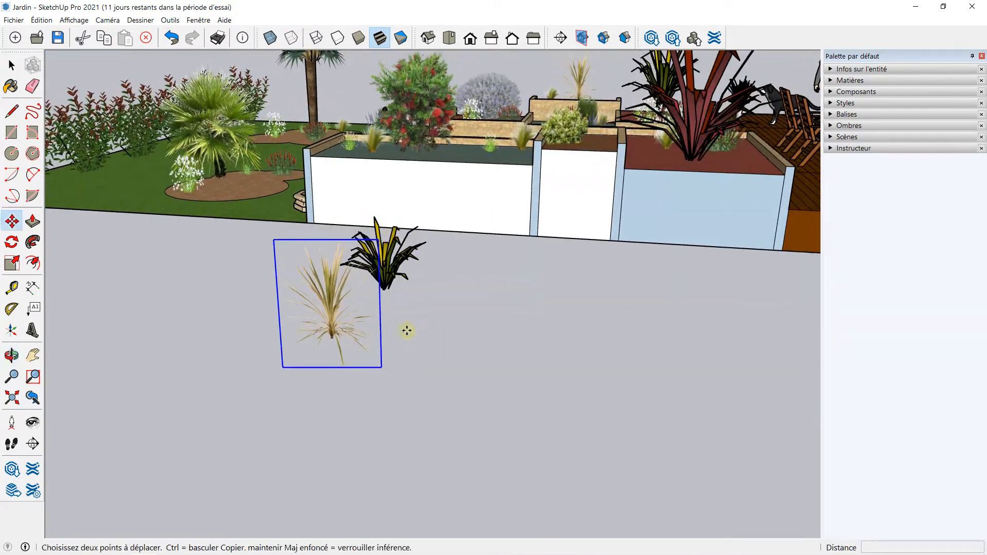
pyautogui.press('o')
pyautogui.moveTo(346, 301); pyautogui.dragTo(601, 275)
pyautogui.moveTo(600, 275); pyautogui.dragTo(490, 308, button='middle')
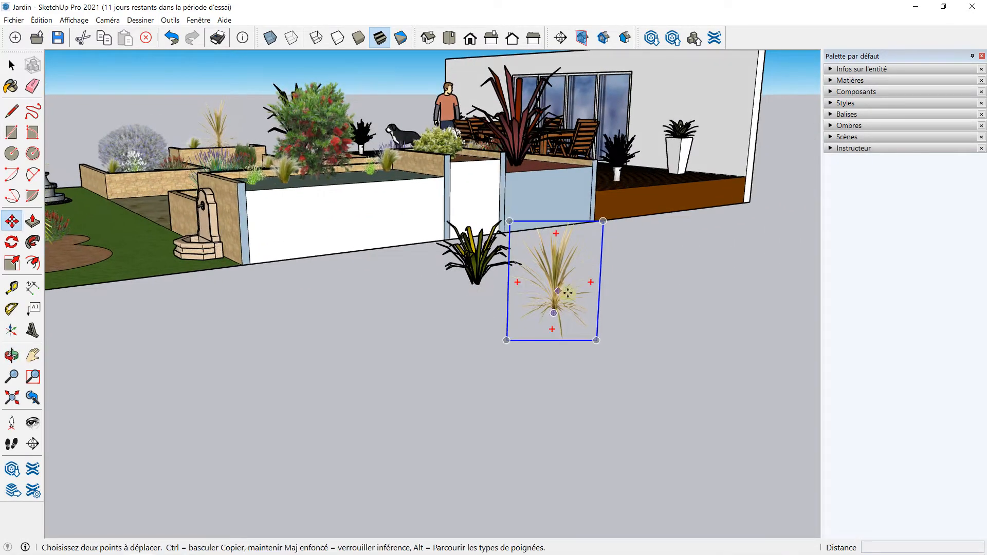
pyautogui.moveTo(565, 290); pyautogui.dragTo(545, 318, button='middle')
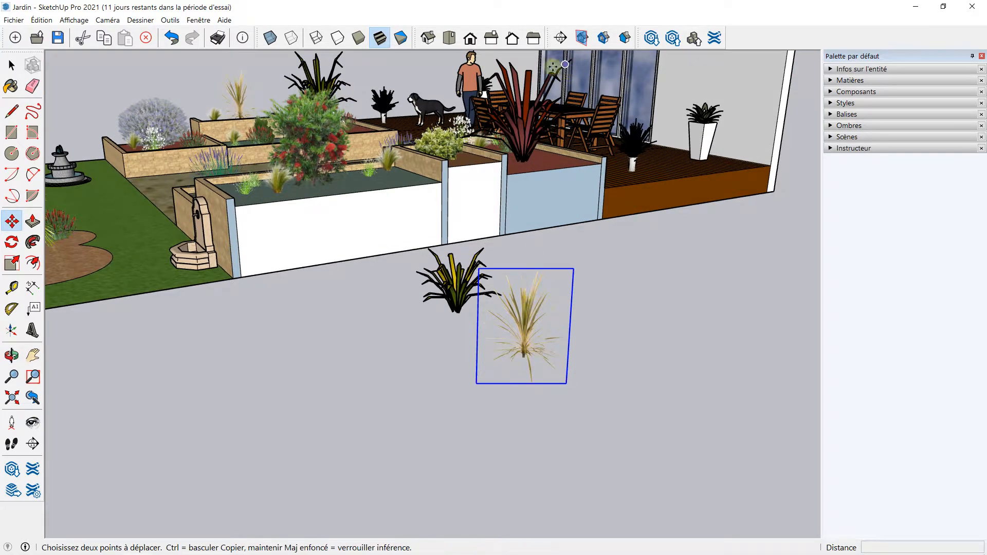
# Step: Switch to the top view and compare how the phormium and the cordyline appear from above
pyautogui.click(449, 38)
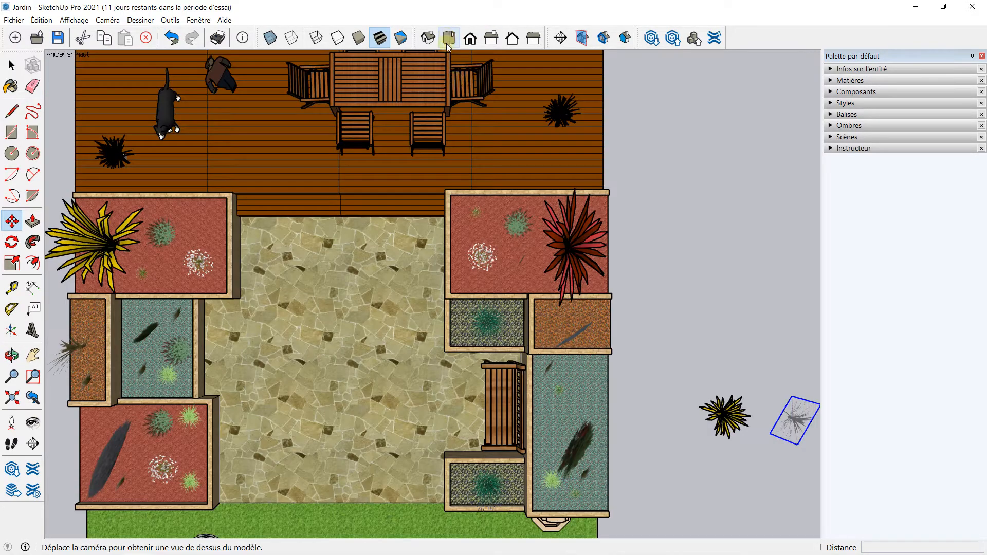
pyautogui.keyDown('shift'); pyautogui.moveTo(731, 353); pyautogui.dragTo(346, 227, button='middle'); pyautogui.keyUp('shift')
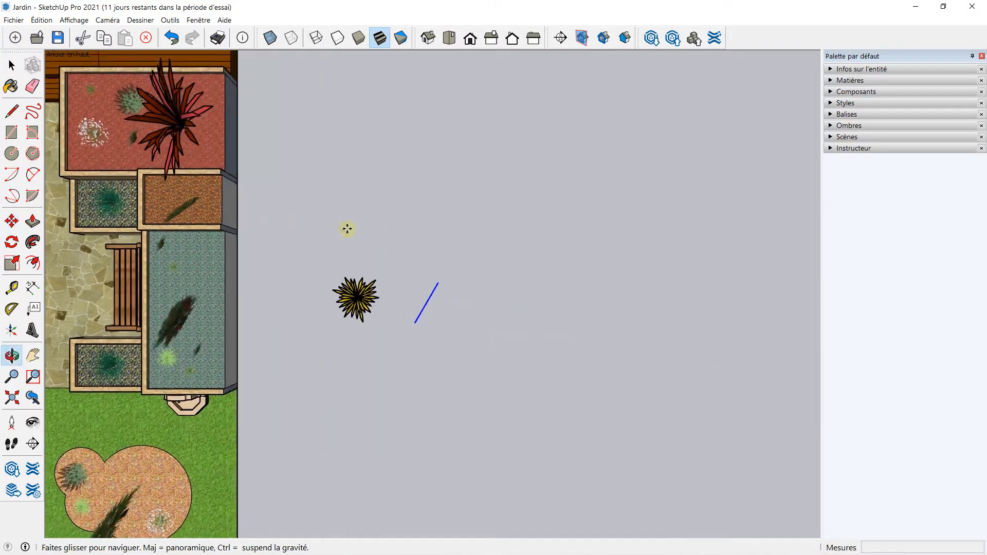
pyautogui.scroll(2, 406, 242)
pyautogui.keyDown('shift'); pyautogui.moveTo(458, 271); pyautogui.dragTo(418, 216, button='middle'); pyautogui.keyUp('shift')
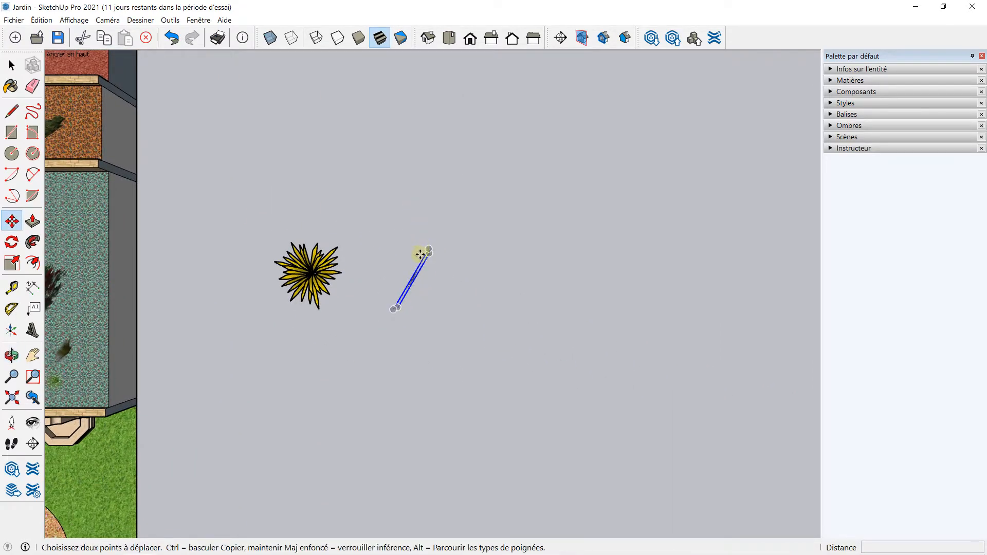
pyautogui.scroll(2, 397, 258)
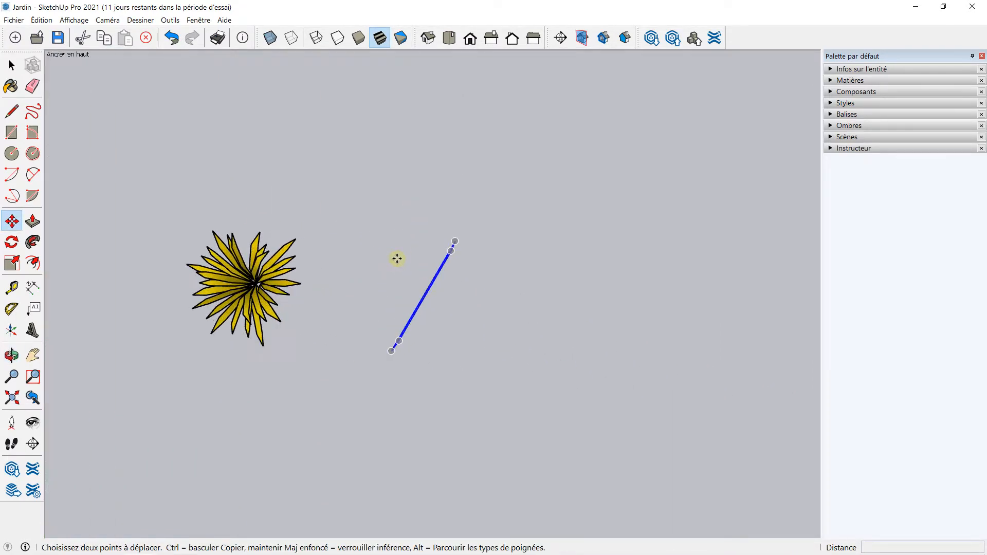
pyautogui.scroll(-5, 397, 258)
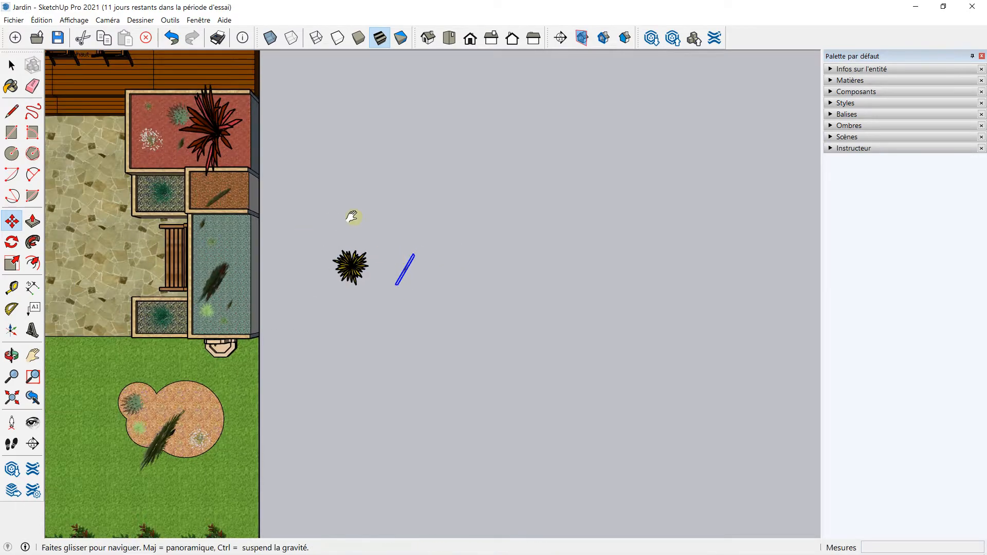
pyautogui.keyDown('shift'); pyautogui.moveTo(353, 217); pyautogui.dragTo(430, 209, button='middle'); pyautogui.keyUp('shift')
pyautogui.scroll(5, 335, 256)
# Step: Examine the plants in the teal and orange gravel planters from above and at a low angle
pyautogui.moveTo(336, 256); pyautogui.dragTo(309, 240, button='middle')
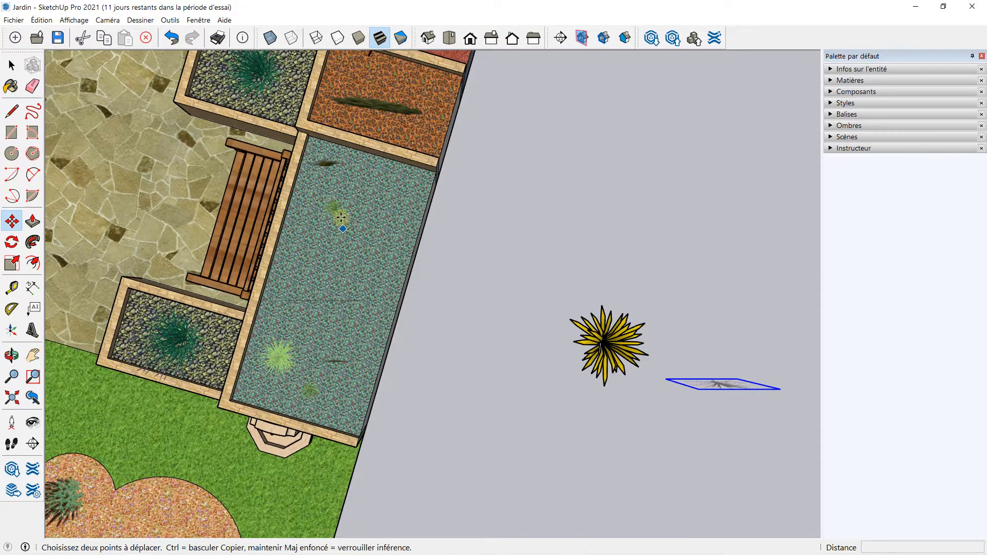
pyautogui.click(333, 302)
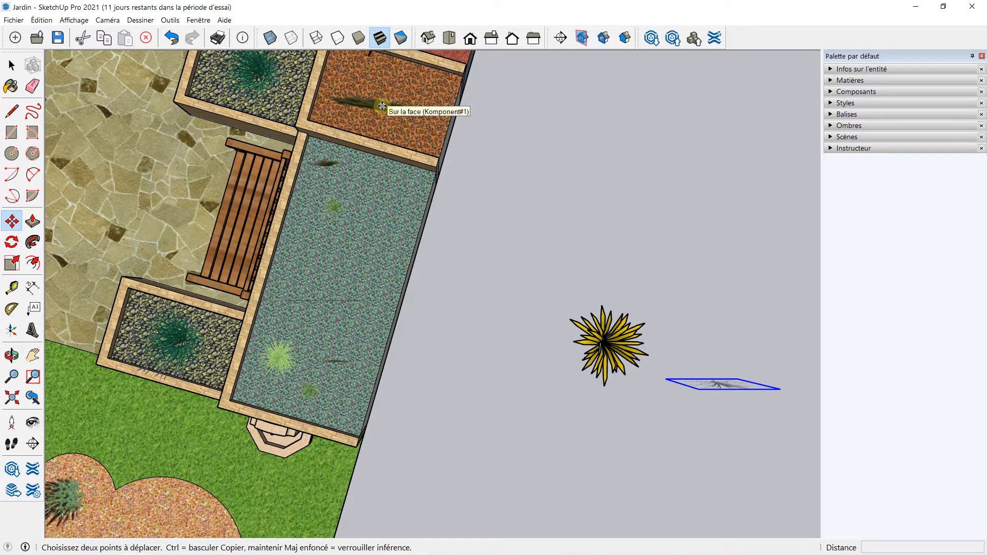
pyautogui.click(398, 228)
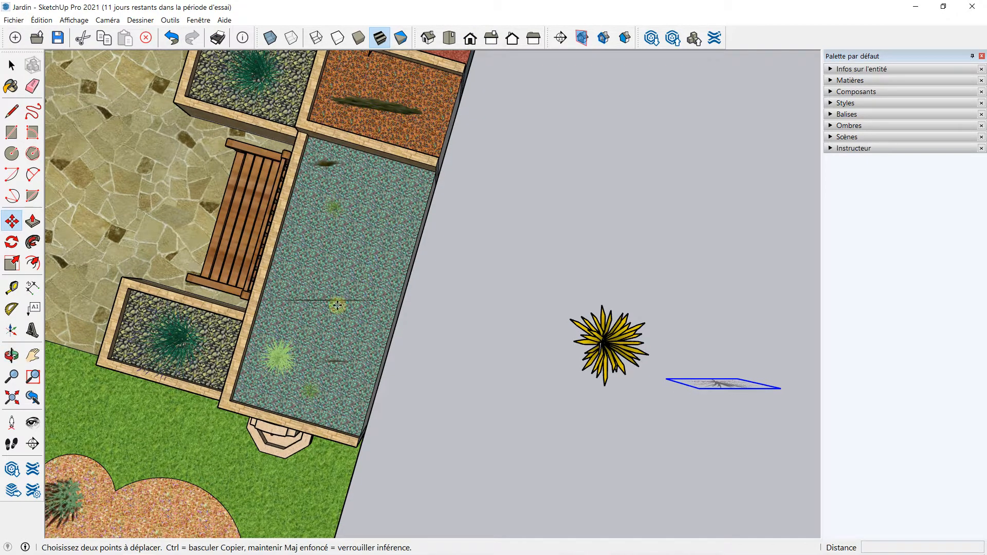
pyautogui.moveTo(382, 305); pyautogui.dragTo(232, 339, button='middle')
pyautogui.scroll(2, 298, 234)
pyautogui.scroll(2, 342, 276)
pyautogui.moveTo(342, 276); pyautogui.dragTo(518, 166, button='middle')
pyautogui.press('m')
pyautogui.scroll(4, 542, 203)
pyautogui.scroll(-2, 496, 164)
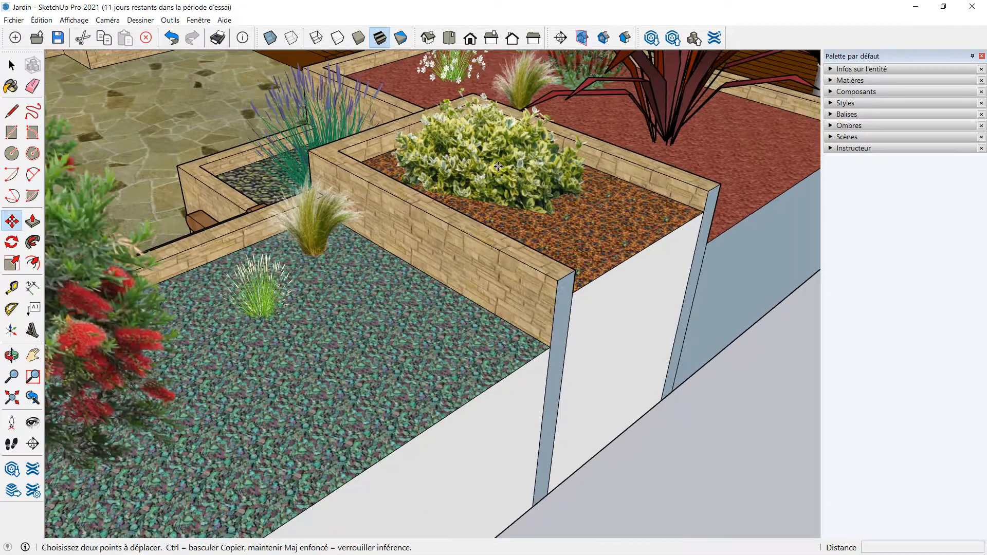
pyautogui.scroll(-3, 477, 198)
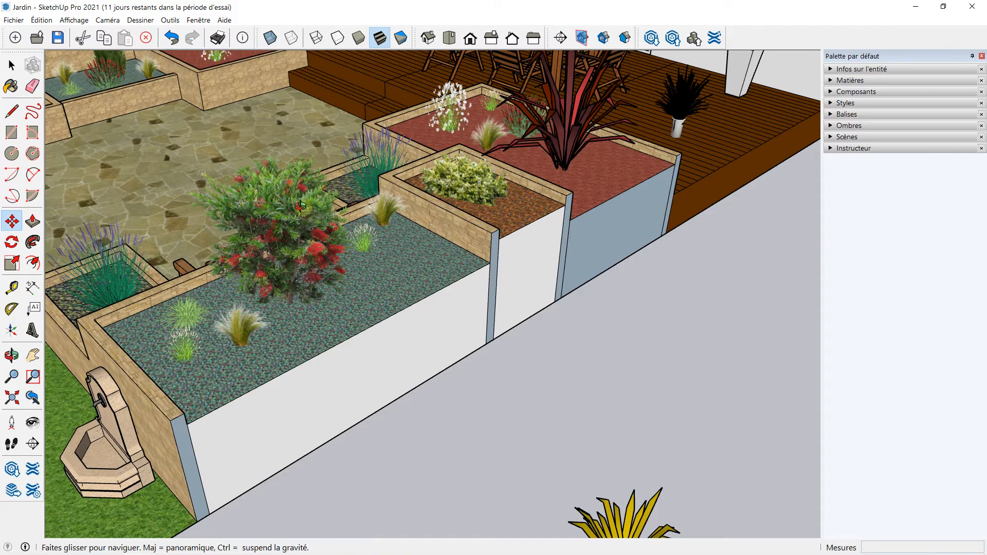
# Step: Compare the plants around the bench and wall fountain from above and the side, and inspect the lawn bed's palm from above
pyautogui.moveTo(295, 197); pyautogui.dragTo(350, 289, button='middle')
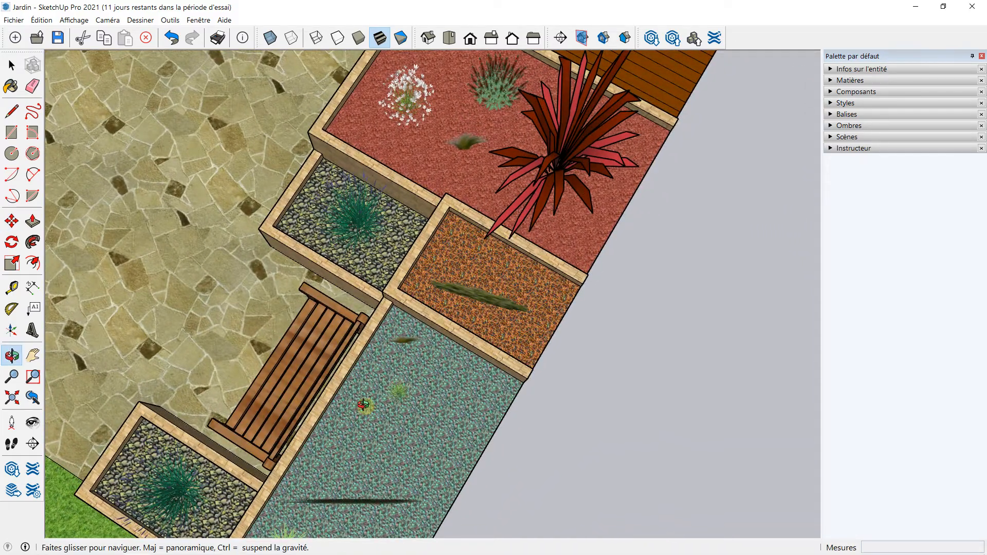
pyautogui.moveTo(363, 405); pyautogui.dragTo(355, 277, button='middle')
pyautogui.moveTo(304, 396); pyautogui.dragTo(354, 326, button='middle')
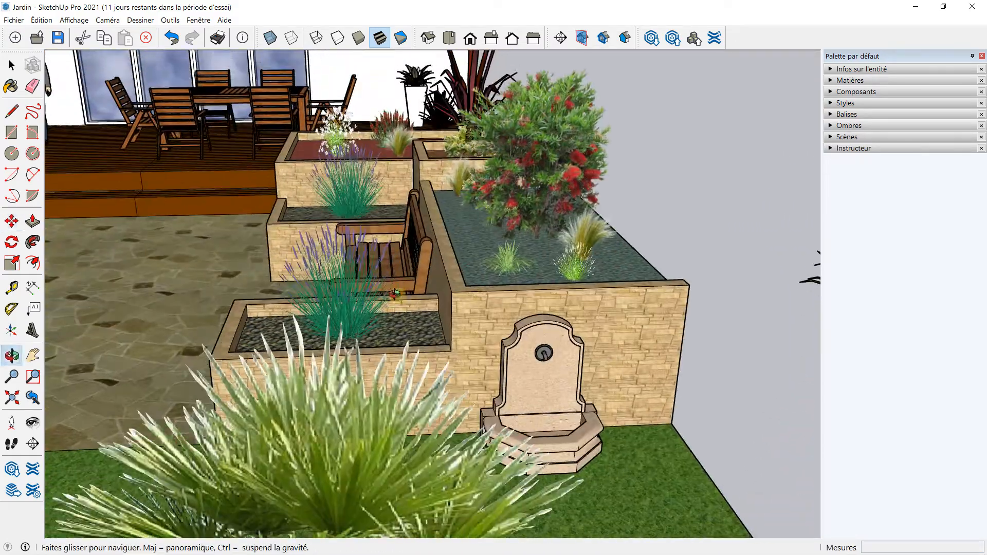
pyautogui.scroll(3, 355, 326)
pyautogui.scroll(3, 353, 314)
pyautogui.moveTo(341, 252); pyautogui.dragTo(452, 173, button='middle')
pyautogui.scroll(-6, 451, 173)
pyautogui.moveTo(609, 181); pyautogui.dragTo(359, 243, button='middle')
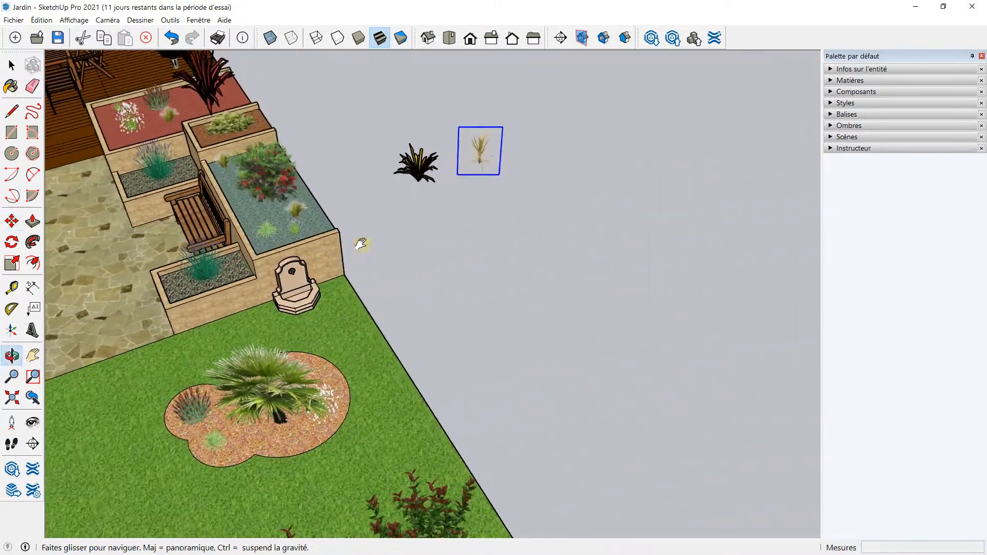
pyautogui.moveTo(314, 317); pyautogui.dragTo(205, 359, button='middle')
pyautogui.scroll(5, 205, 359)
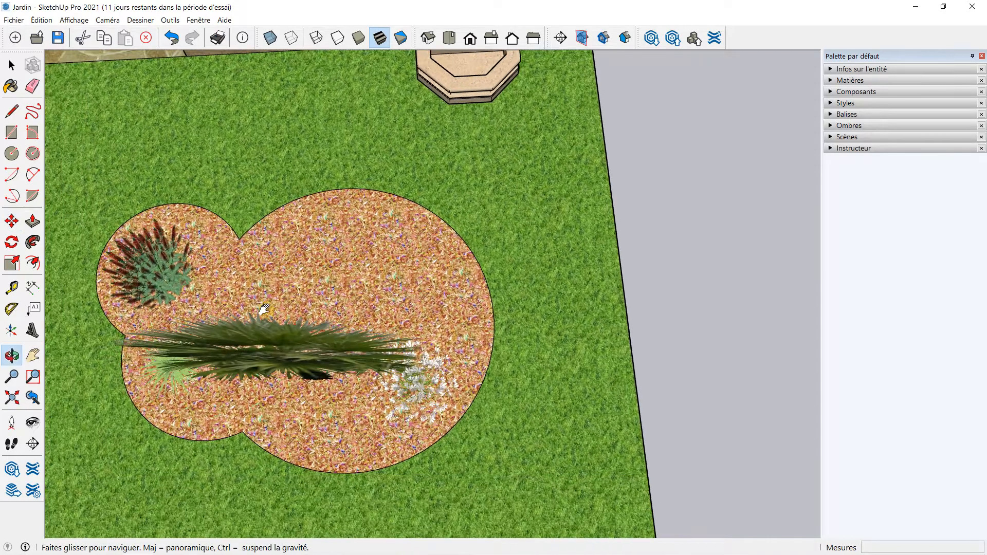
# Step: Examine the palm in the lawn's gravel bed from directly above and compare it with the neighbouring plants
pyautogui.moveTo(264, 309); pyautogui.dragTo(286, 348, button='middle')
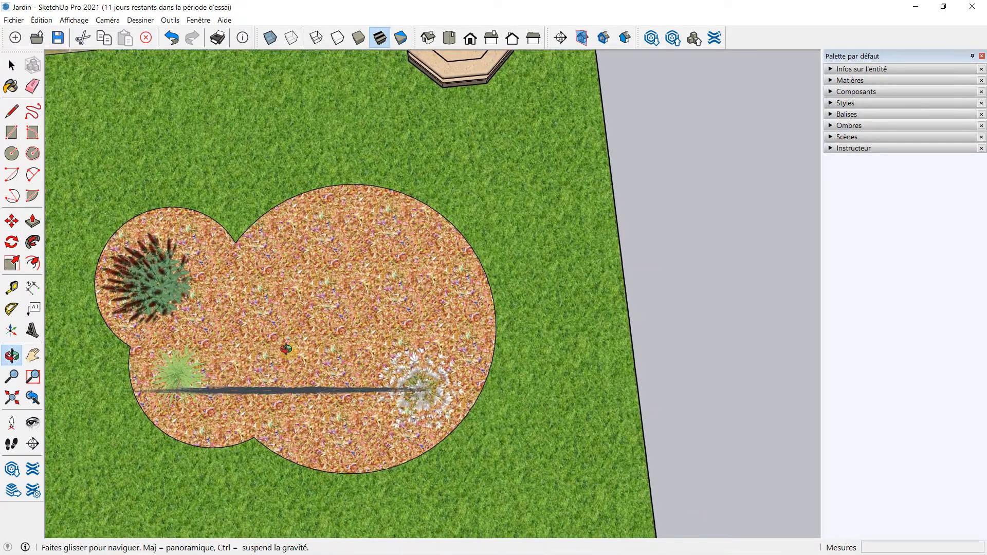
pyautogui.moveTo(265, 395); pyautogui.dragTo(255, 240, button='middle')
pyautogui.moveTo(444, 225); pyautogui.dragTo(465, 261, button='middle')
pyautogui.scroll(-2, 465, 261)
pyautogui.keyDown('shift'); pyautogui.moveTo(693, 216); pyautogui.dragTo(402, 264, button='middle'); pyautogui.keyUp('shift')
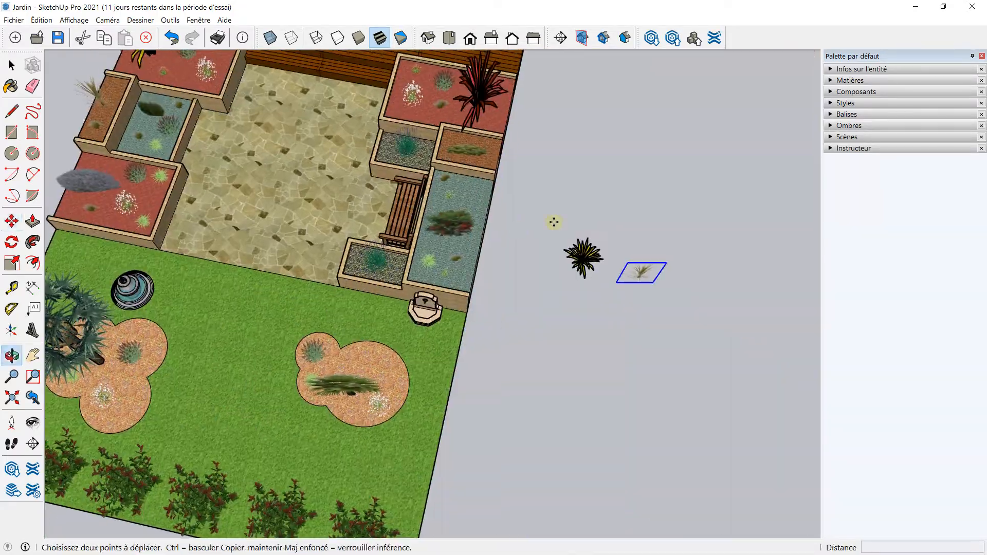
# Step: Search 3D Warehouse for "pittosporum" and look through the models found
pyautogui.keyDown('shift'); pyautogui.moveTo(511, 234); pyautogui.dragTo(477, 247, button='middle'); pyautogui.keyUp('shift')
pyautogui.scroll(2, 478, 247)
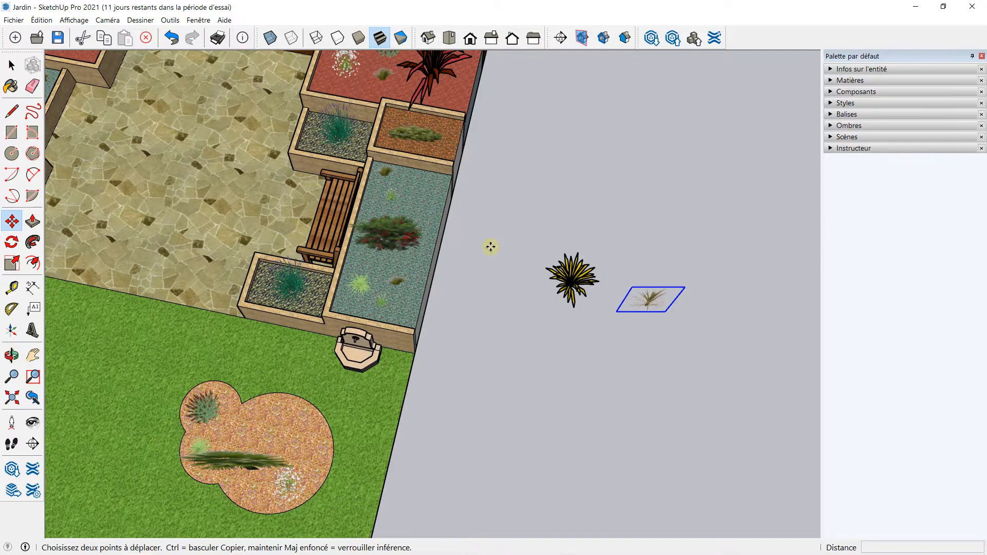
pyautogui.click(649, 41)
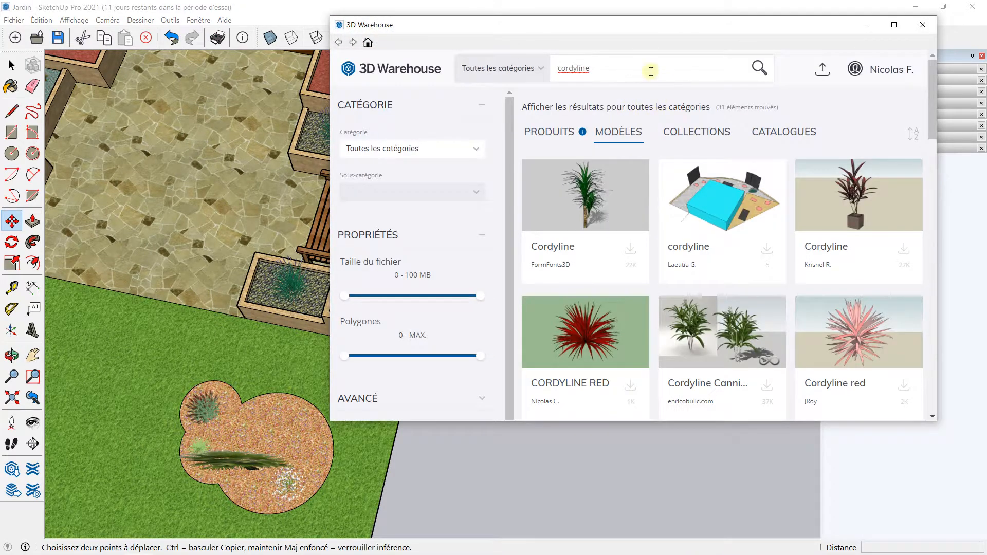
pyautogui.click(593, 71)
pyautogui.write('pit')
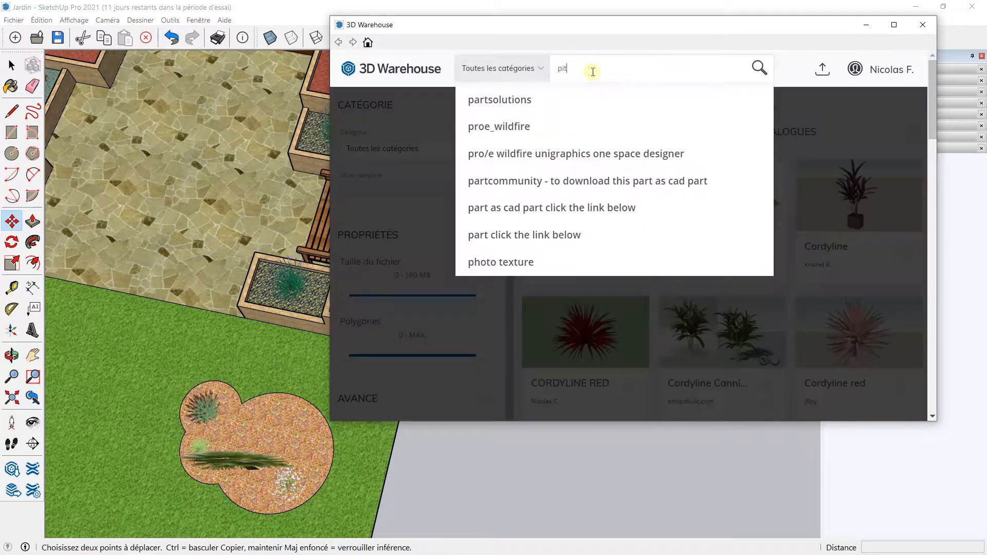
pyautogui.write('tosô')
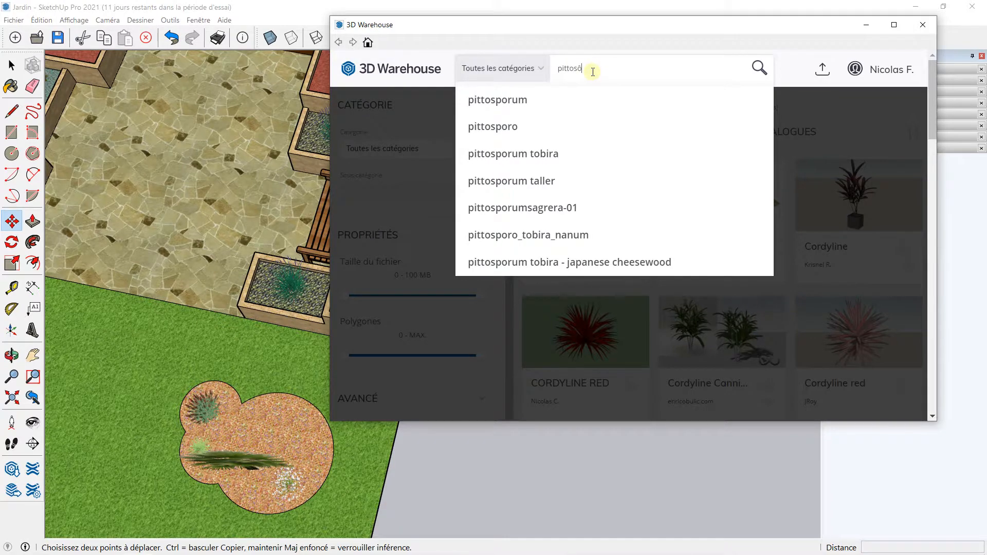
pyautogui.write('rum')
pyautogui.press('Return')
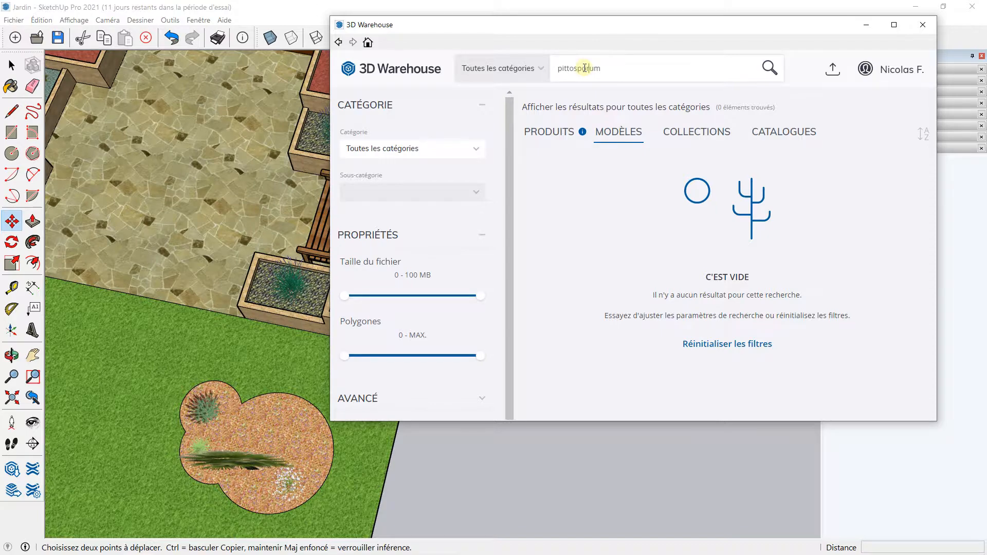
pyautogui.press('Return')
pyautogui.scroll(-3, 607, 124)
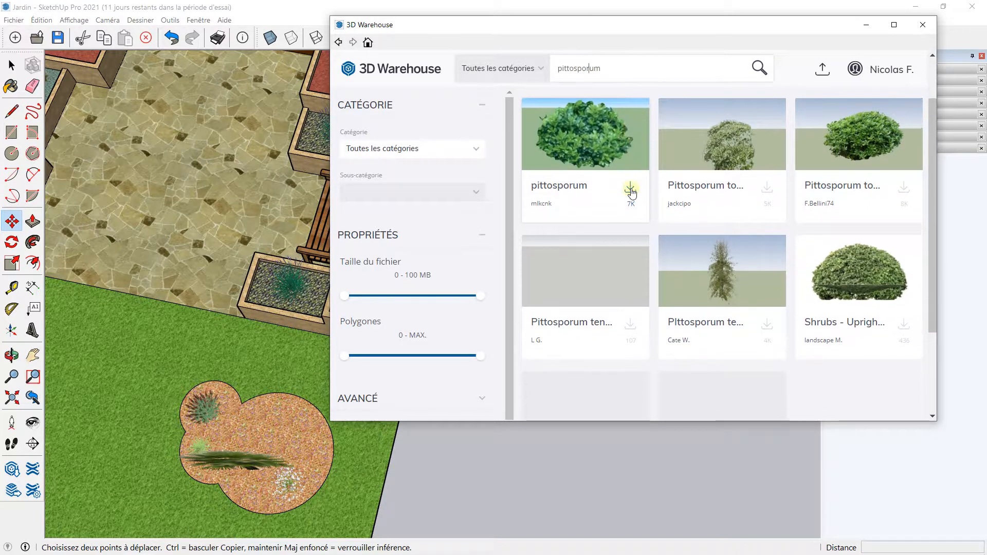
pyautogui.scroll(3, 719, 196)
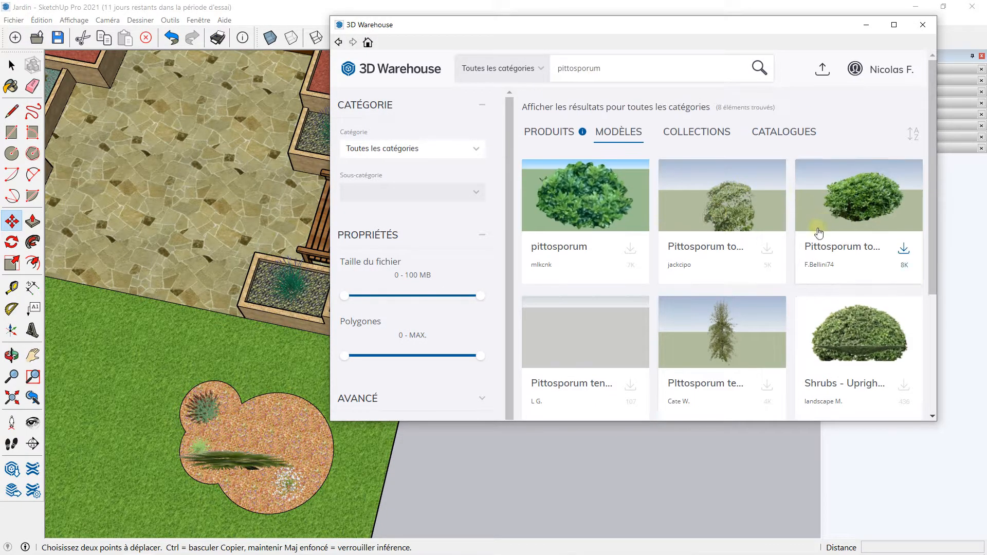
# Step: Load the Pittosporum tobira model into the garden model and place it outside the garden edge, next to the phormium
pyautogui.click(833, 202)
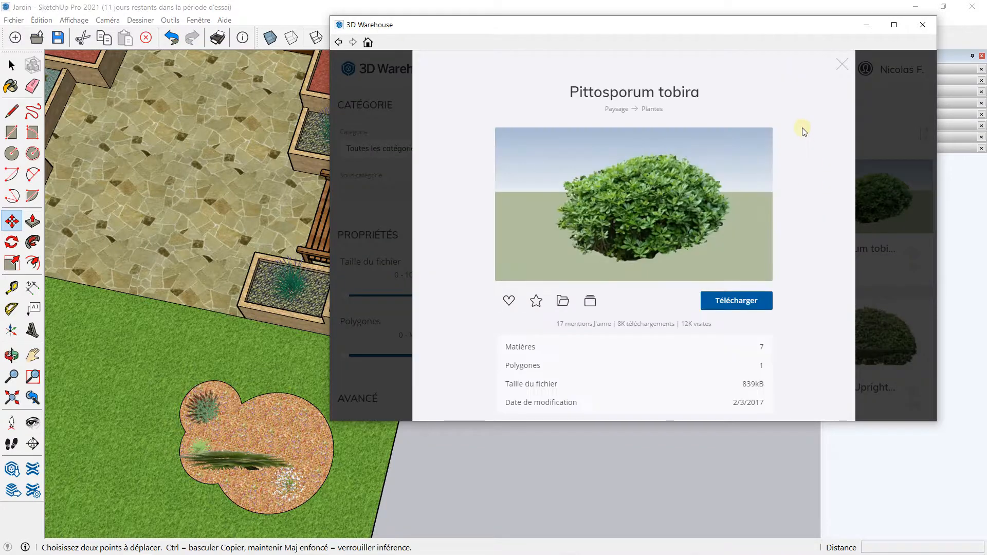
pyautogui.click(725, 303)
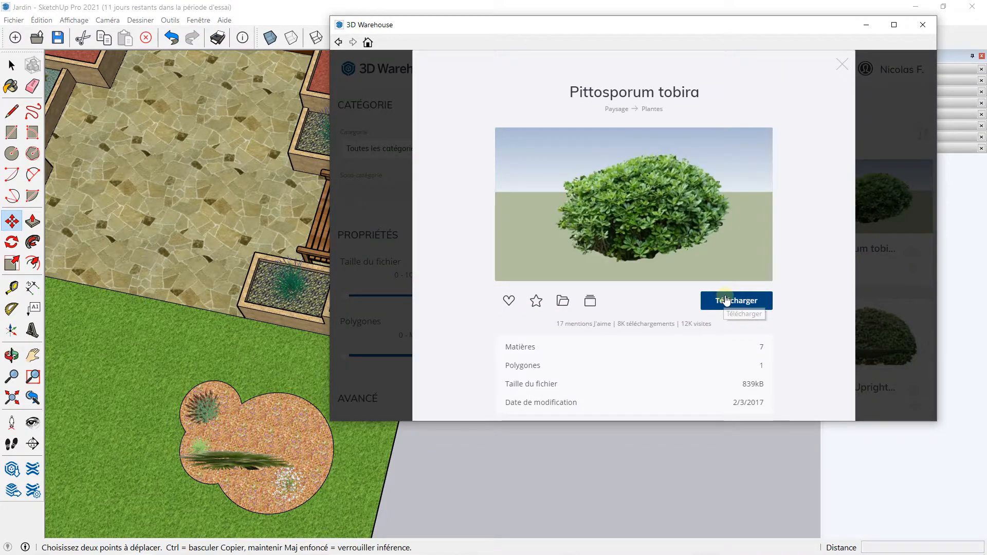
pyautogui.click(591, 259)
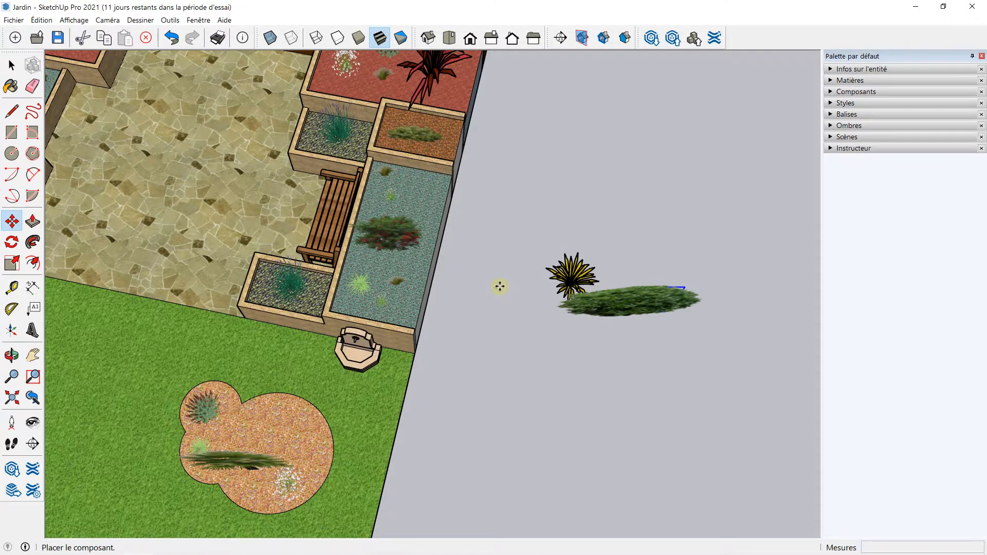
pyautogui.click(465, 379)
pyautogui.moveTo(558, 392); pyautogui.dragTo(502, 347, button='middle')
pyautogui.keyDown('shift'); pyautogui.moveTo(771, 123); pyautogui.dragTo(640, 105, button='middle'); pyautogui.keyUp('shift')
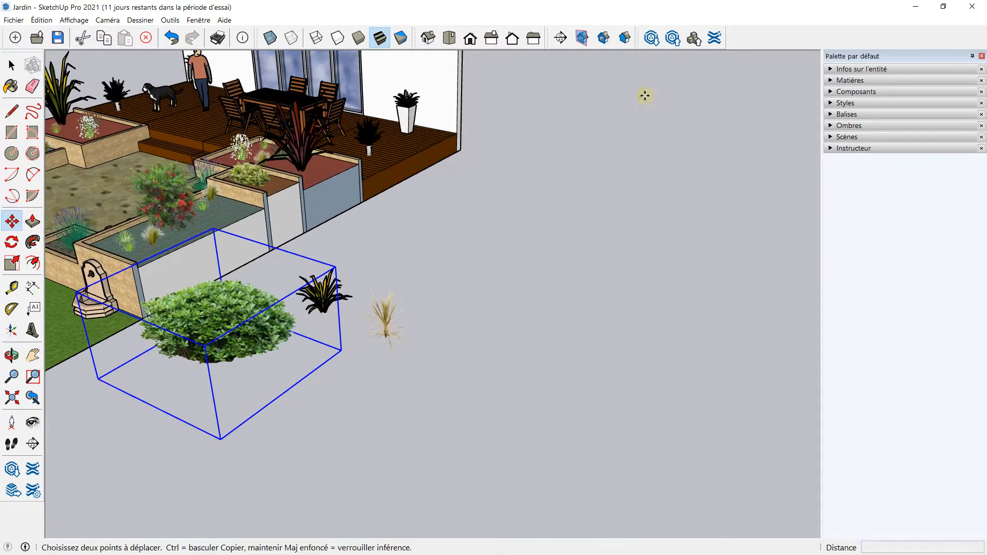
# Step: Search 3D Warehouse for "photinia" models
pyautogui.click(652, 37)
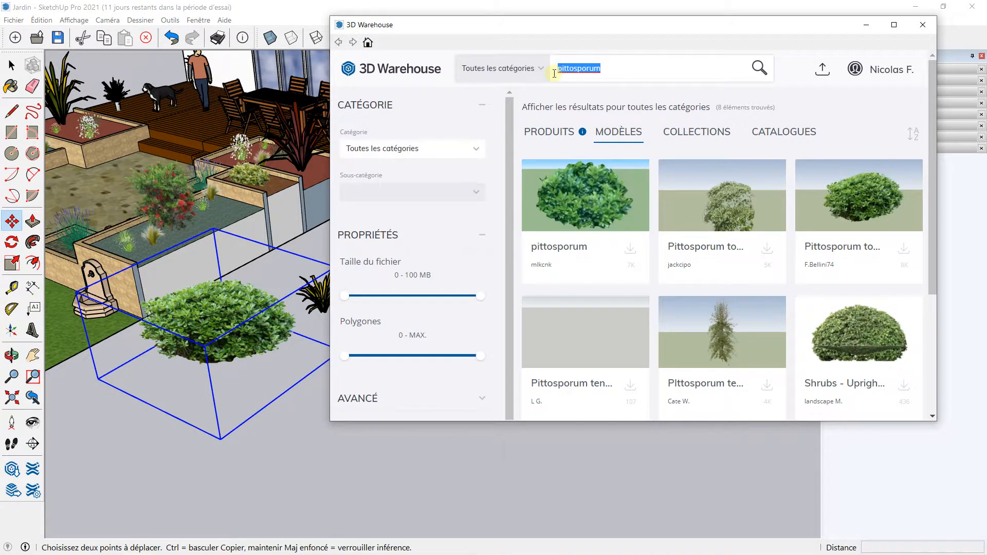
pyautogui.write('photinia')
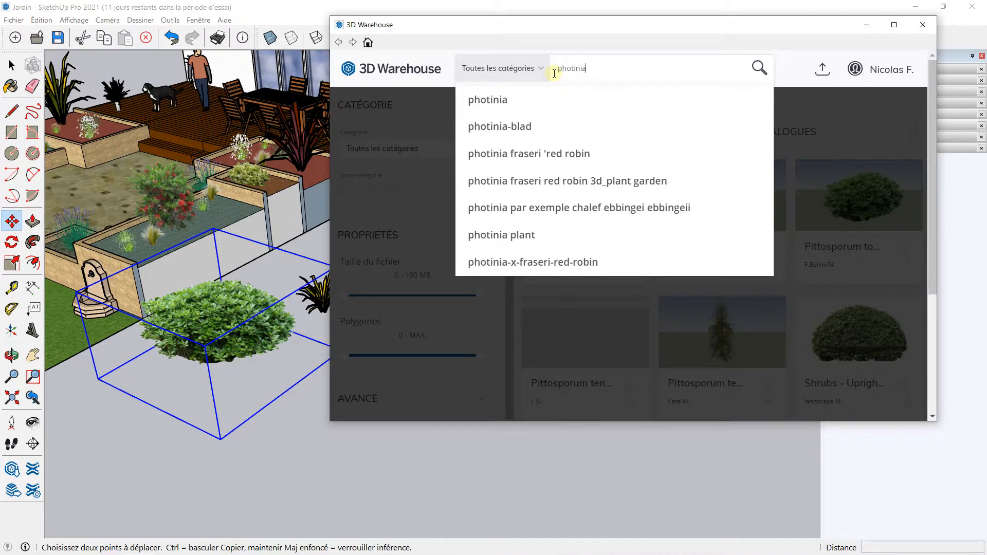
pyautogui.press('Return')
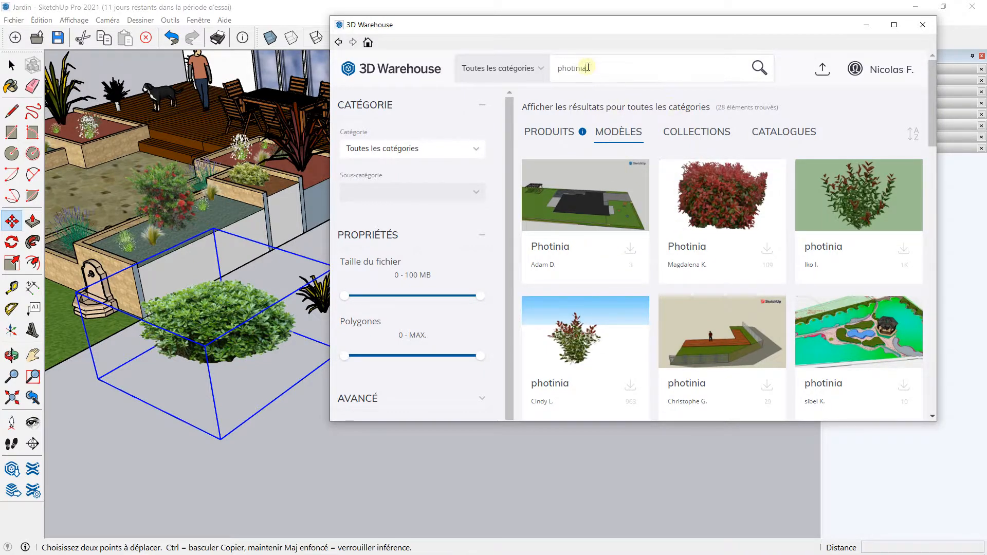
# Step: Search 3D Warehouse for "choisya" and load the Choisya Ternata Heester model directly into the garden model
pyautogui.write('choisya')
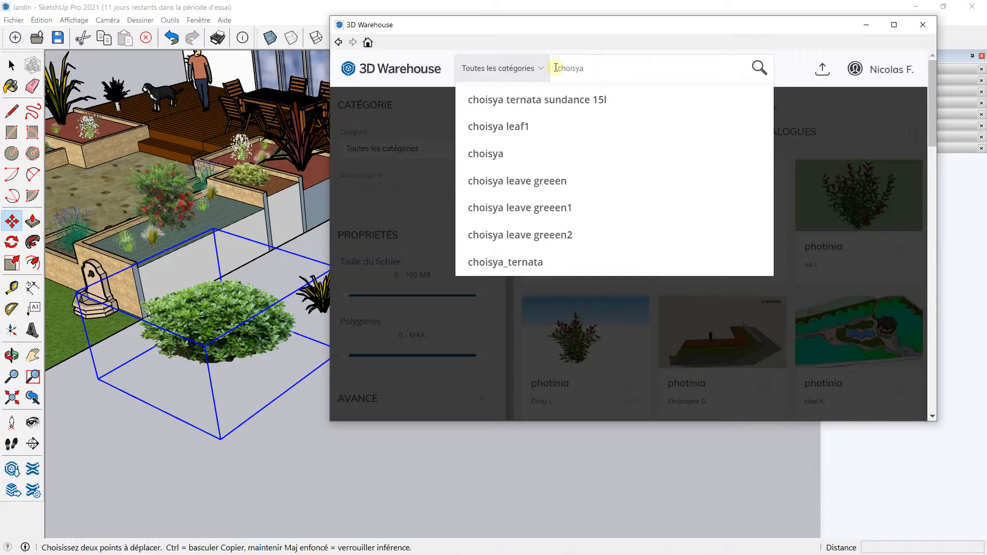
pyautogui.press('Return')
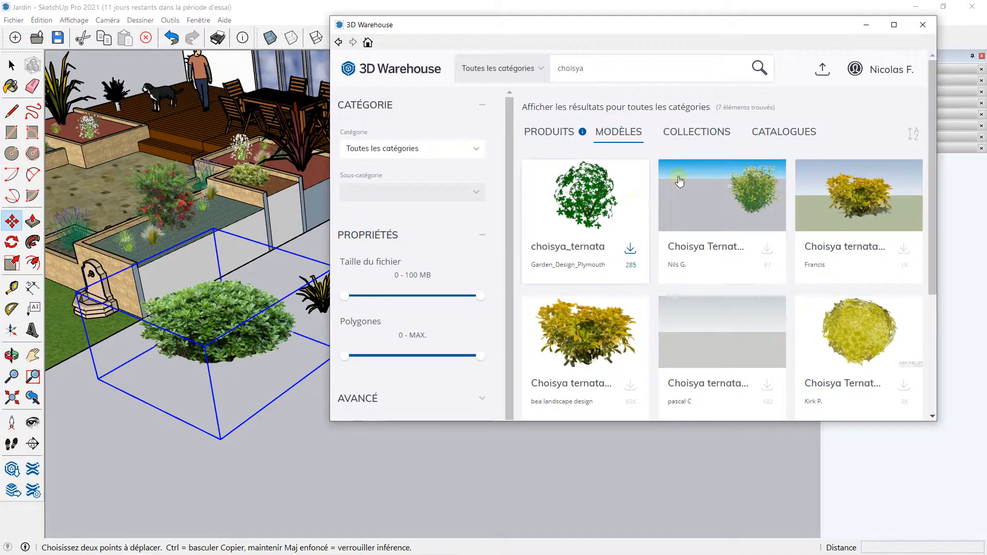
pyautogui.scroll(-1, 734, 211)
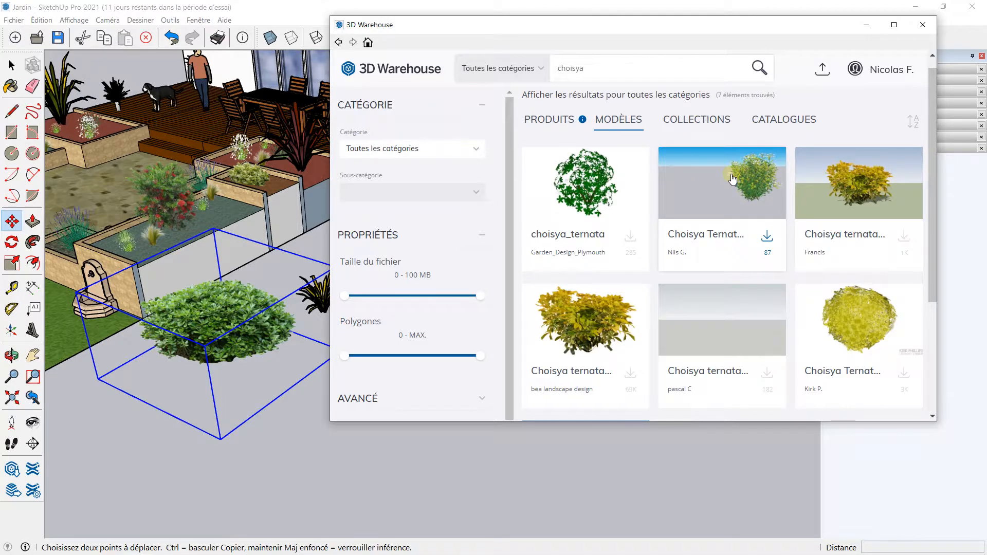
pyautogui.click(733, 179)
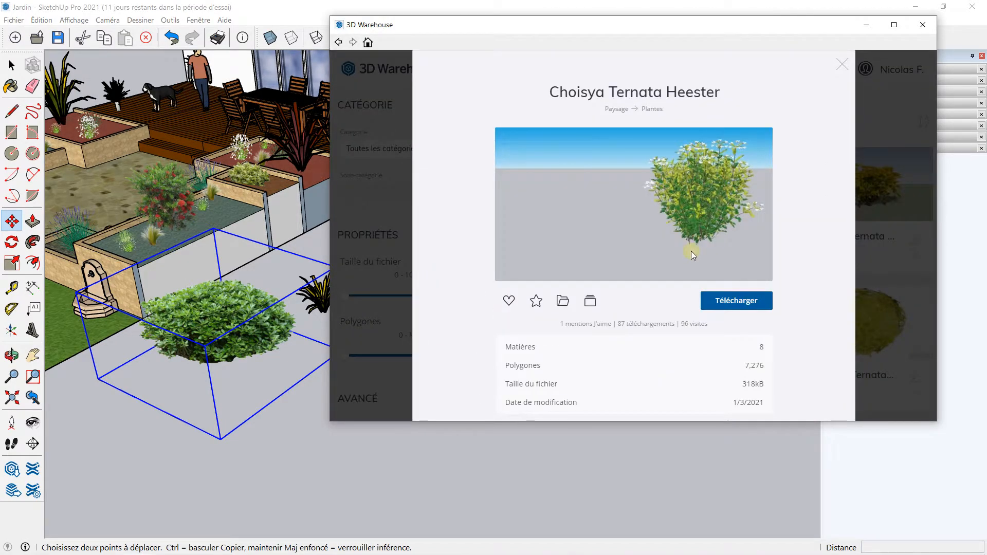
pyautogui.click(737, 301)
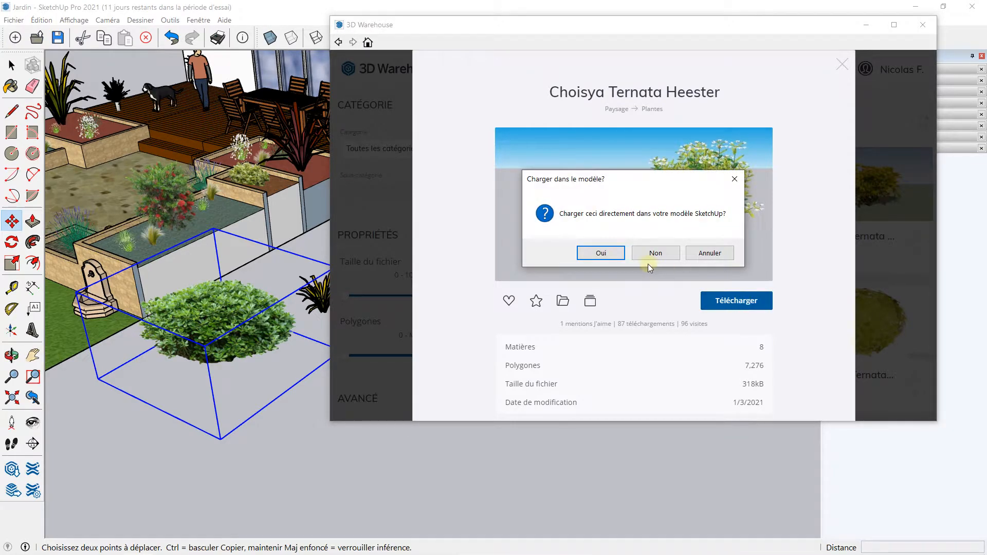
pyautogui.click(599, 253)
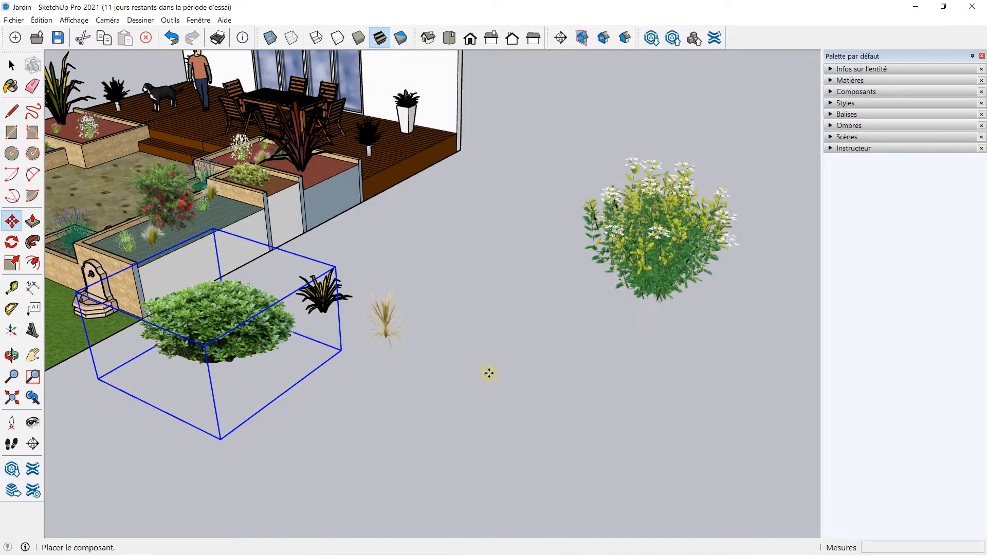
# Step: Place the choisya on the lawn between the two gravel beds, near the round fountain
pyautogui.keyDown('shift'); pyautogui.moveTo(320, 347); pyautogui.dragTo(646, 326, button='middle'); pyautogui.keyUp('shift')
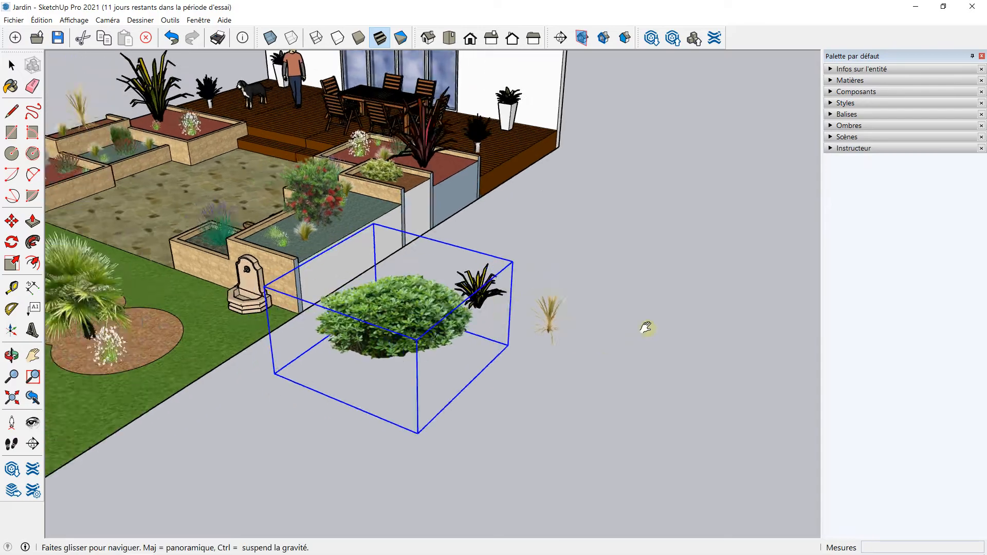
pyautogui.moveTo(366, 320); pyautogui.dragTo(462, 297, button='middle')
pyautogui.scroll(4, 441, 306)
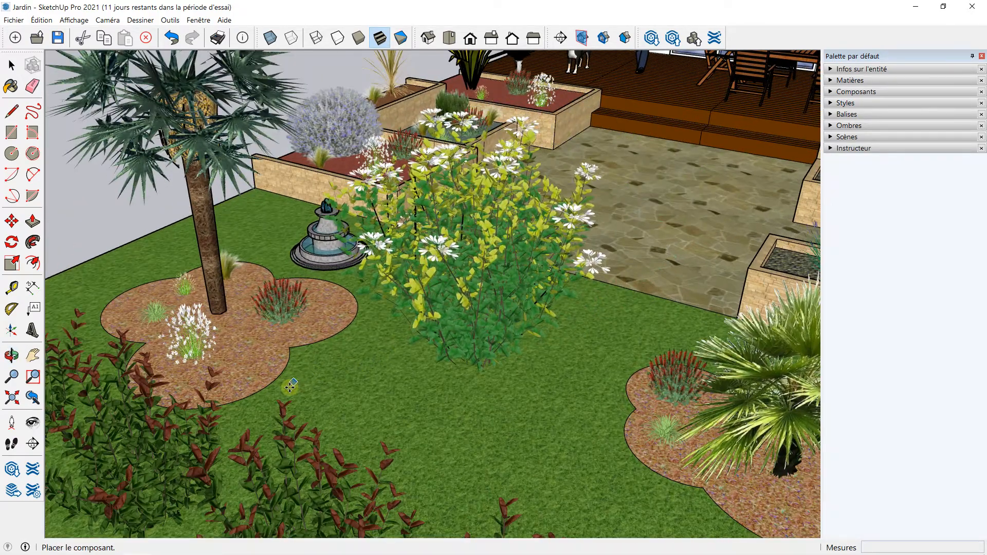
pyautogui.click(318, 412)
pyautogui.moveTo(550, 268); pyautogui.dragTo(487, 233, button='middle')
pyautogui.scroll(-1, 488, 234)
pyautogui.scroll(-1, 487, 233)
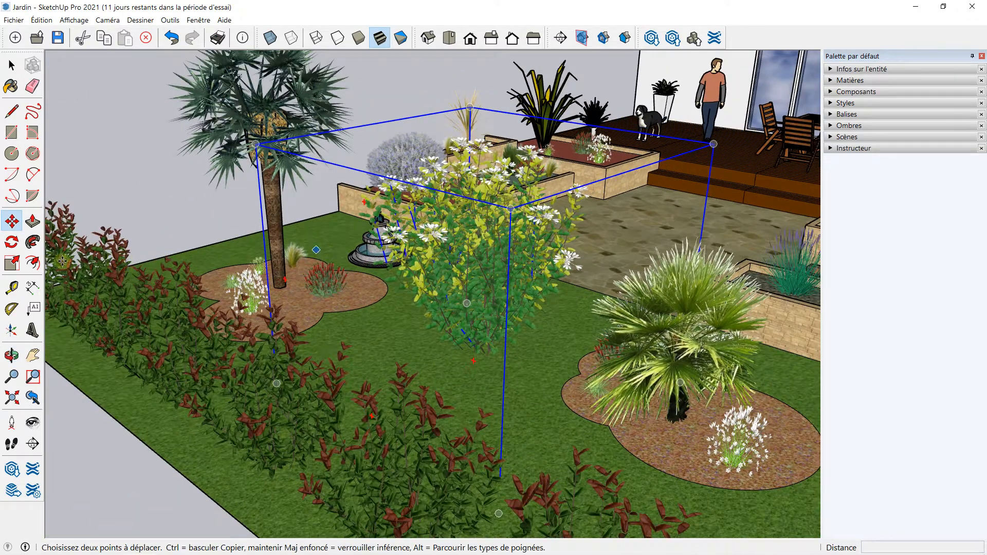
# Step: Scale the choisya down uniformly so it suits the size of the surrounding garden plants
pyautogui.click(12, 263)
pyautogui.moveTo(715, 142); pyautogui.dragTo(396, 318)
pyautogui.moveTo(425, 287); pyautogui.dragTo(507, 241)
pyautogui.moveTo(504, 246); pyautogui.dragTo(513, 306, button='middle')
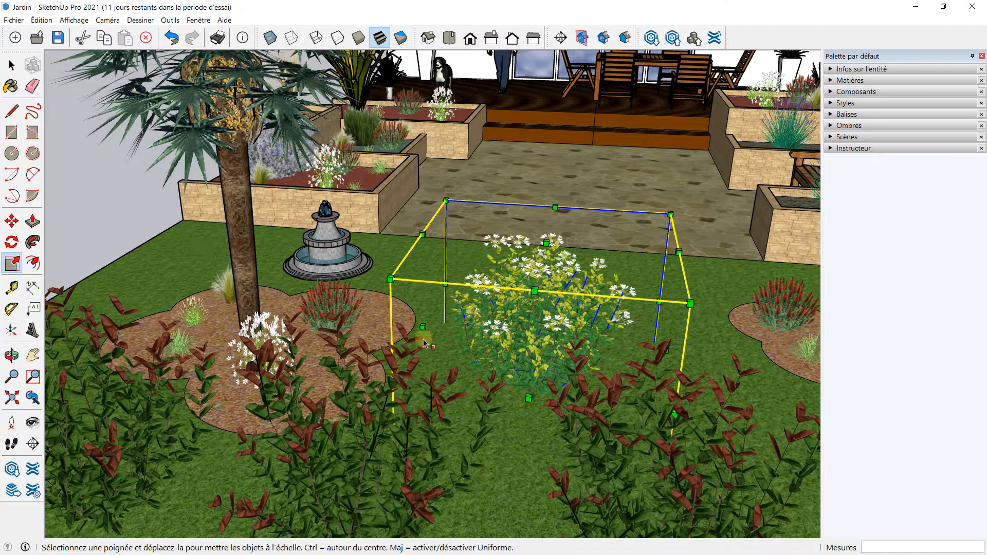
# Step: Move the choisya across the lawn towards the patio and examine its leaves and flowers up close
pyautogui.click(11, 221)
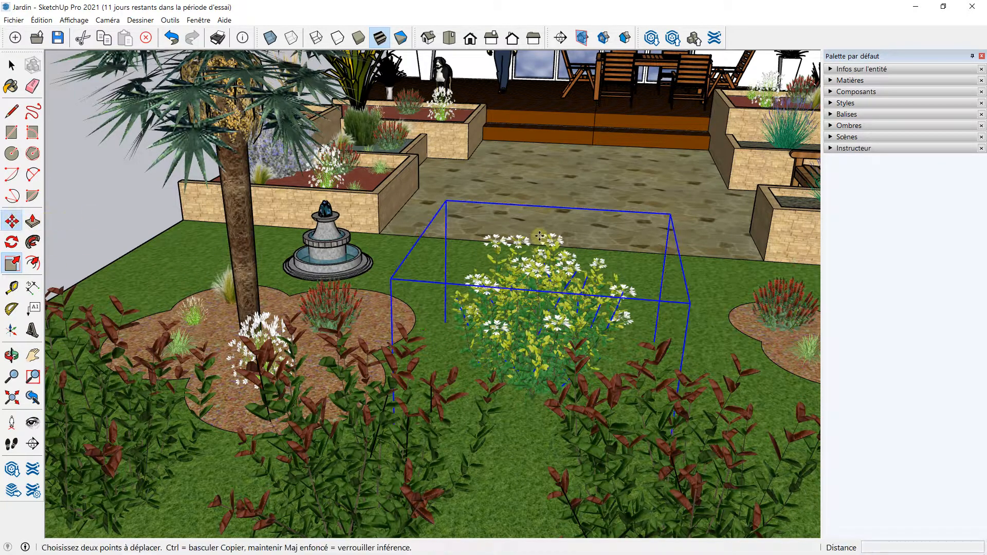
pyautogui.click(544, 252)
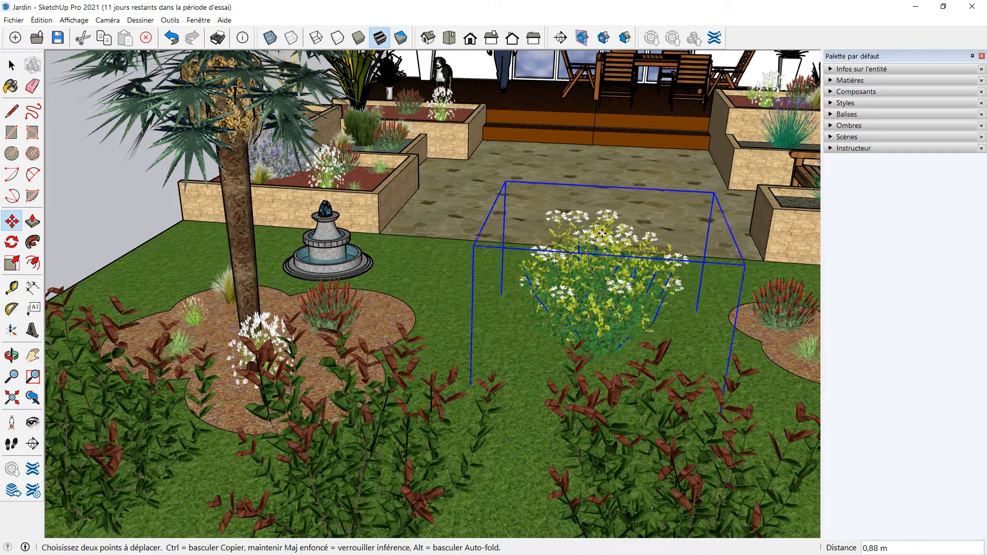
pyautogui.click(547, 239)
pyautogui.moveTo(582, 313); pyautogui.dragTo(486, 272, button='middle')
pyautogui.scroll(3, 533, 310)
pyautogui.scroll(5, 533, 311)
pyautogui.scroll(-6, 487, 273)
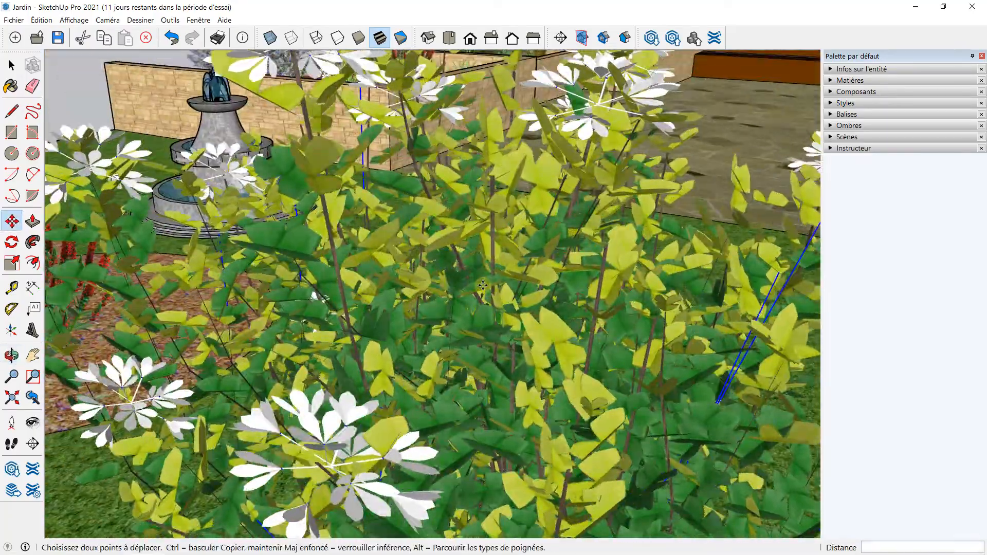
pyautogui.scroll(-10, 487, 272)
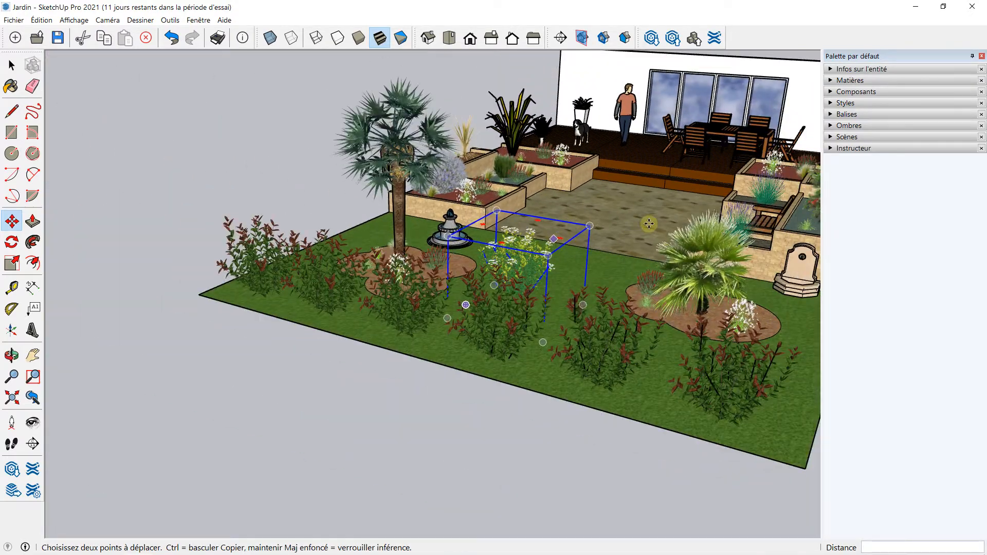
# Step: Search 3D Warehouse for "gaura" and look through the models found
pyautogui.moveTo(649, 224); pyautogui.dragTo(550, 229, button='middle')
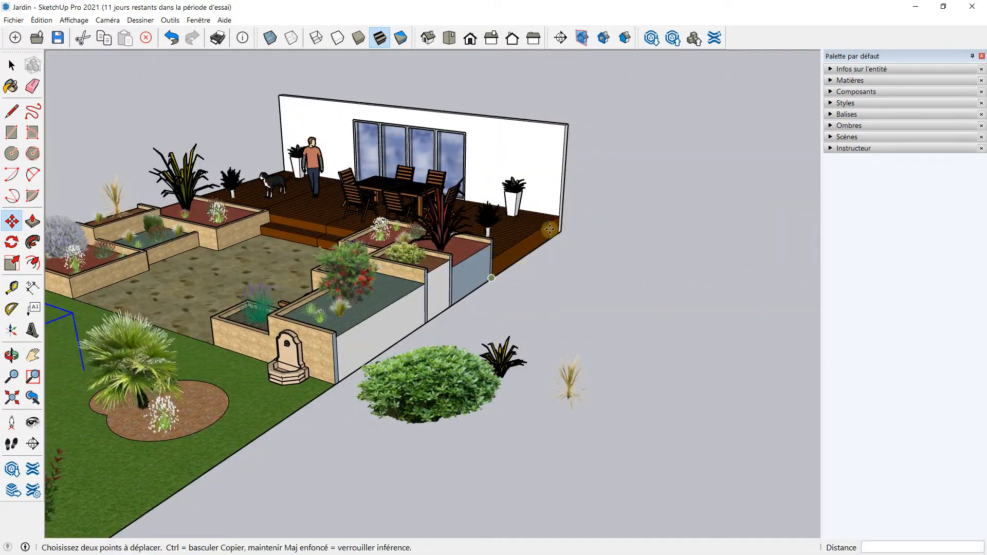
pyautogui.click(652, 38)
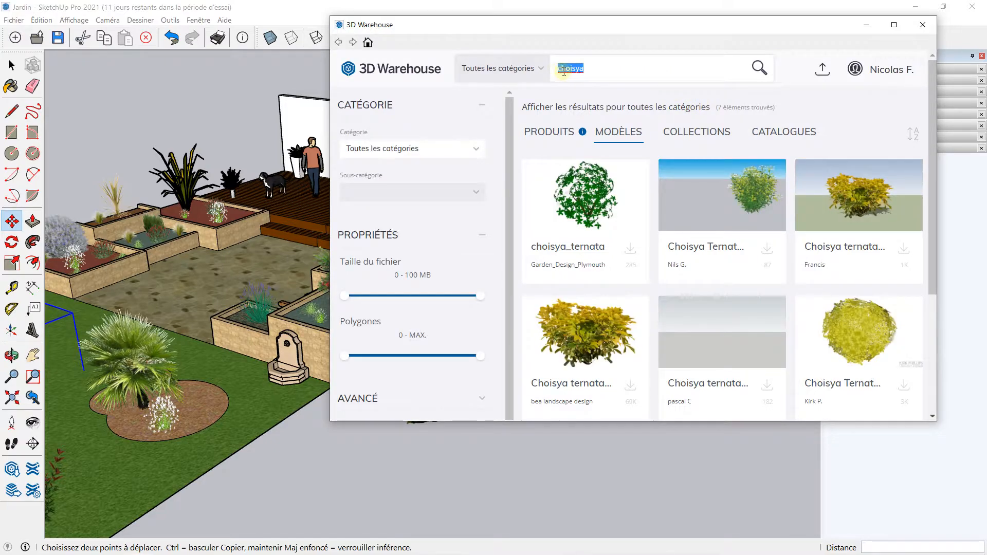
pyautogui.press('Return')
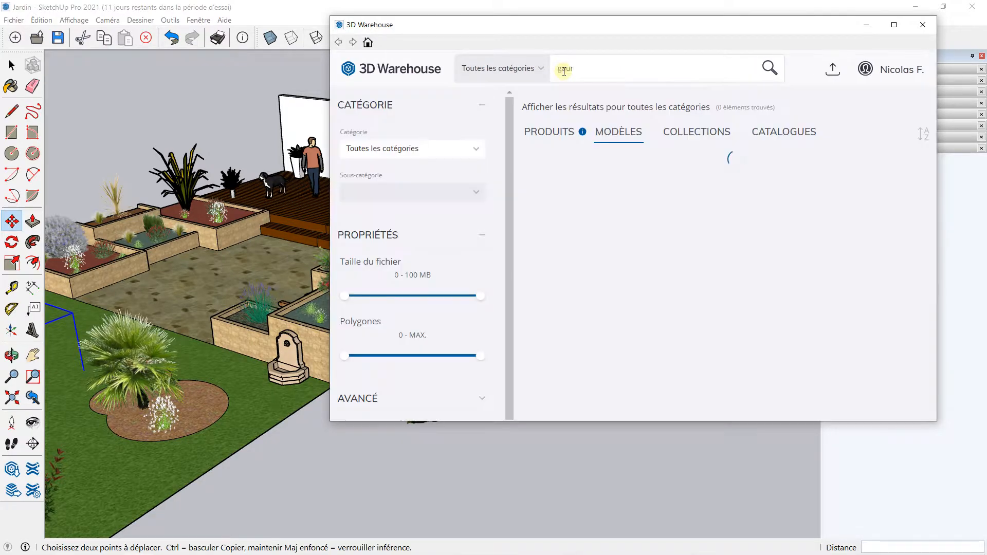
pyautogui.write('a')
pyautogui.press('Return')
pyautogui.scroll(-5, 687, 201)
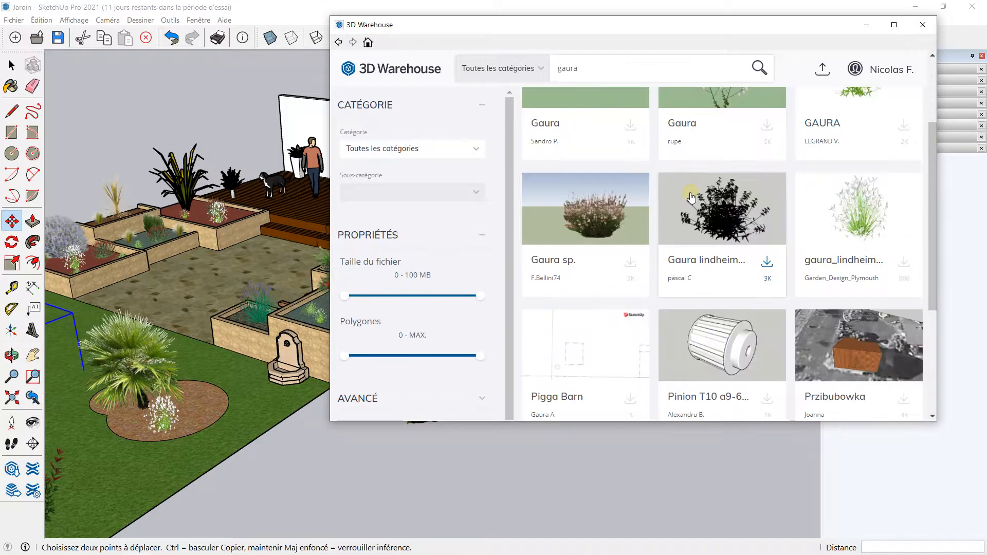
pyautogui.scroll(5, 684, 226)
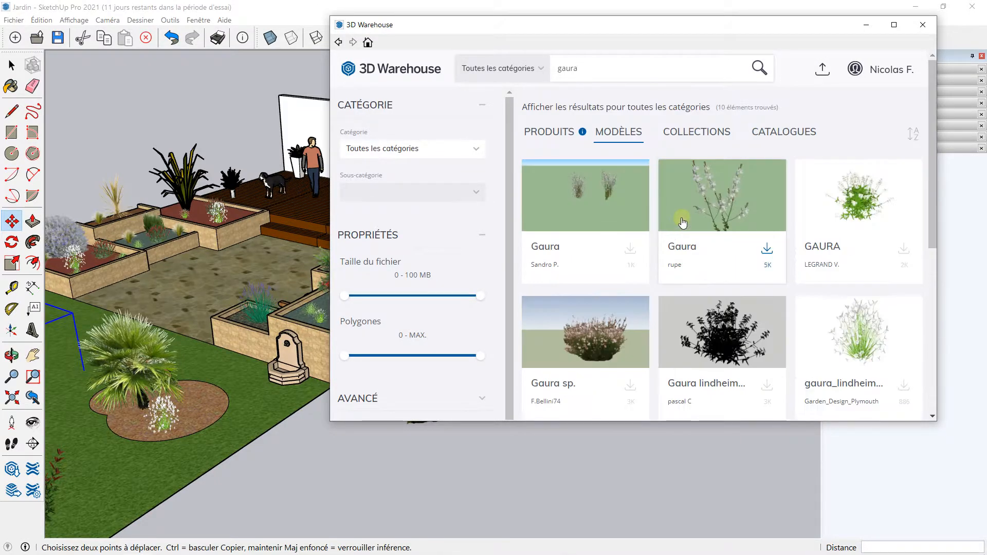
# Step: Search 3D Warehouse for "salvia" and look through the models found
pyautogui.moveTo(620, 67); pyautogui.dragTo(541, 72)
pyautogui.write('salvia')
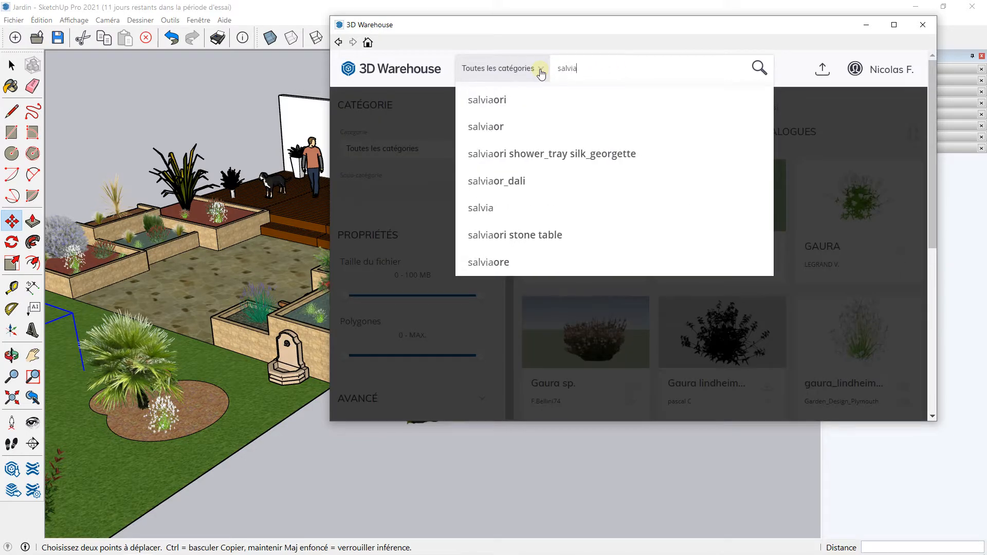
pyautogui.press('Return')
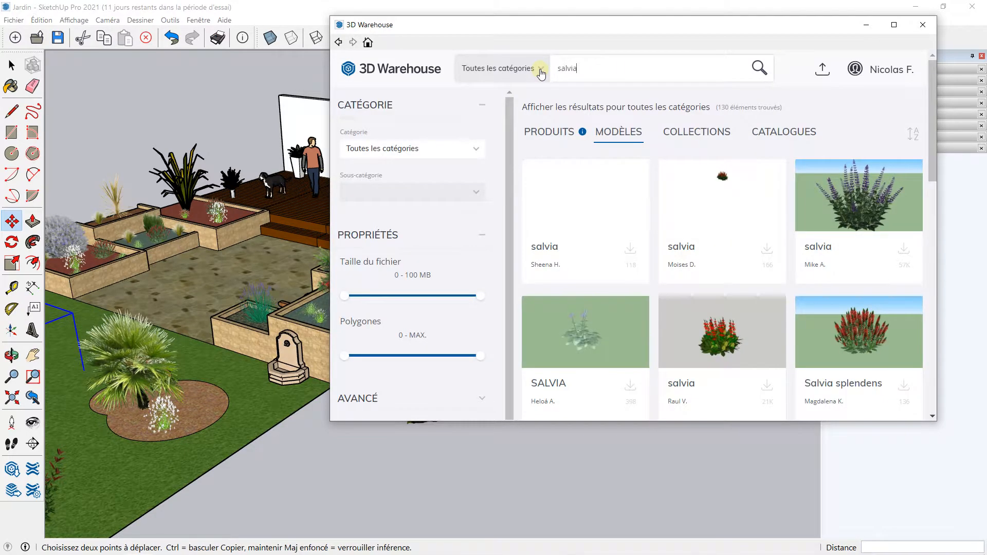
pyautogui.scroll(-2, 701, 144)
pyautogui.scroll(2, 702, 150)
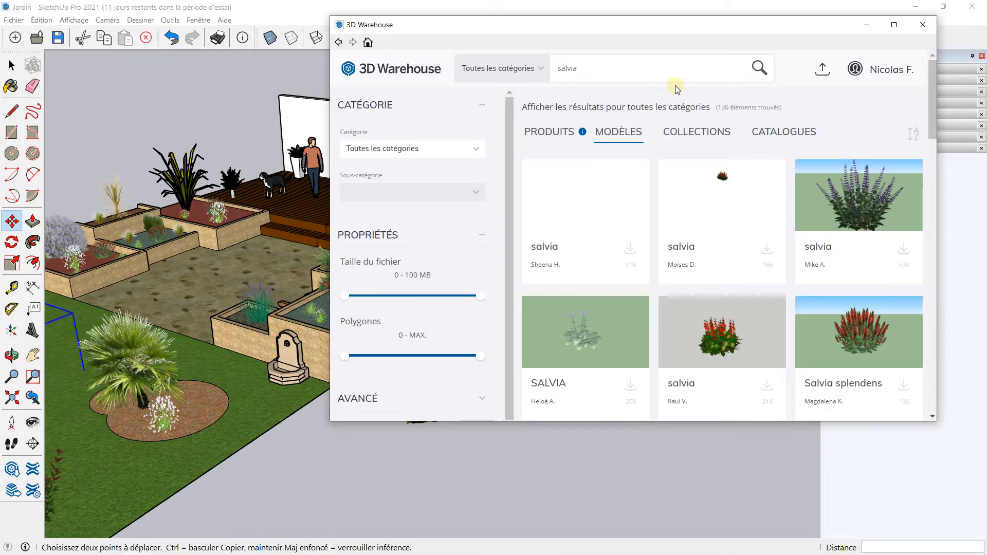
# Step: Search 3D Warehouse for "sauge", the French name of the plant
pyautogui.moveTo(647, 76); pyautogui.dragTo(558, 78)
pyautogui.press('BackSpace')
pyautogui.write('sauge')
pyautogui.press('Return')
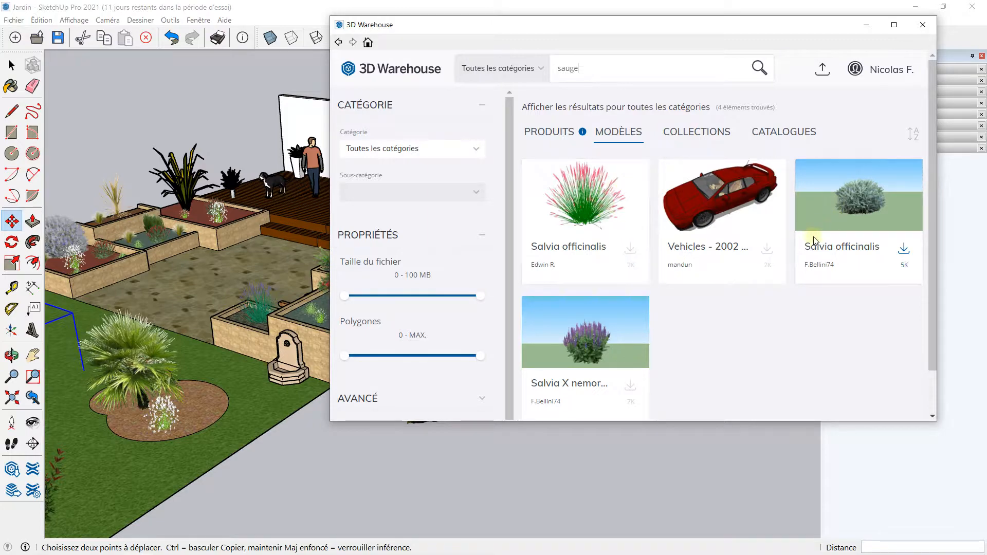
# Step: Search 3D Warehouse for "trachycarpus" and look through the palm models found
pyautogui.doubleClick(567, 69)
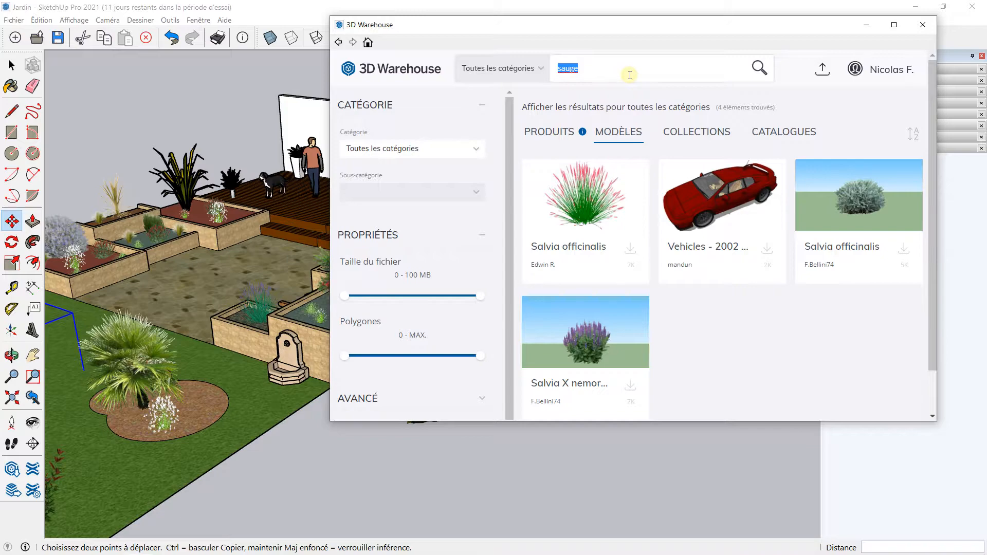
pyautogui.write('trachycarpus')
pyautogui.press('Return')
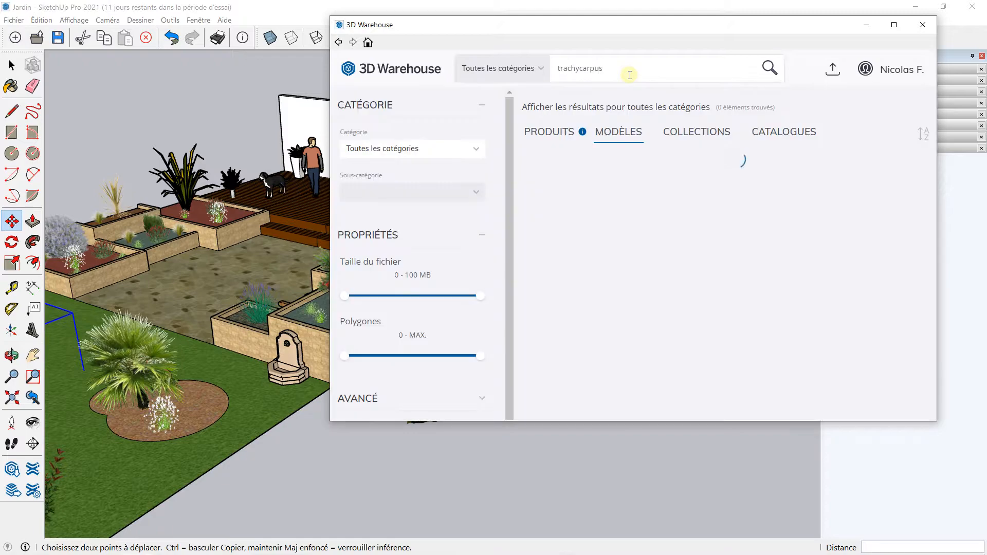
pyautogui.scroll(-3, 690, 249)
pyautogui.scroll(3, 690, 255)
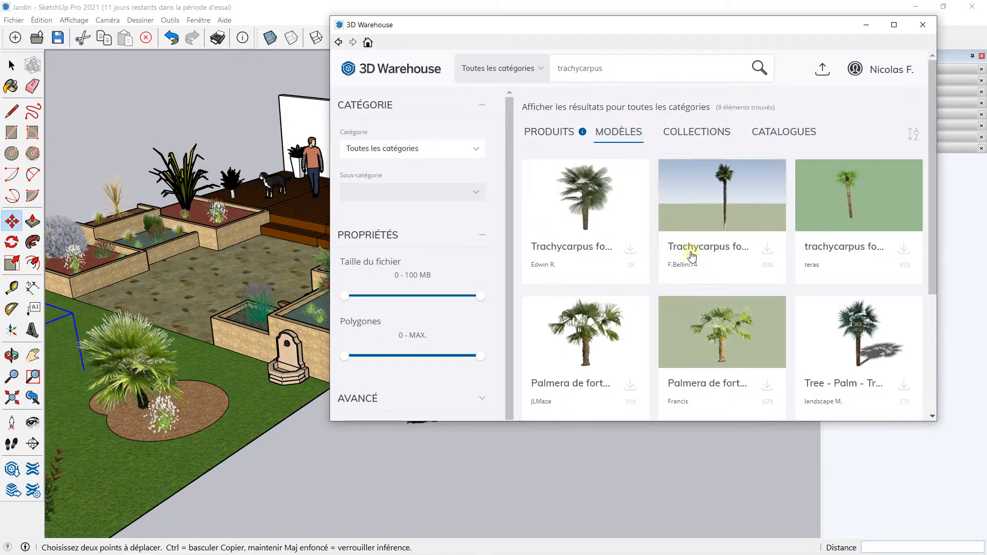
# Step: Search 3D Warehouse for "palmier" and look through the models found
pyautogui.moveTo(613, 69); pyautogui.dragTo(553, 61)
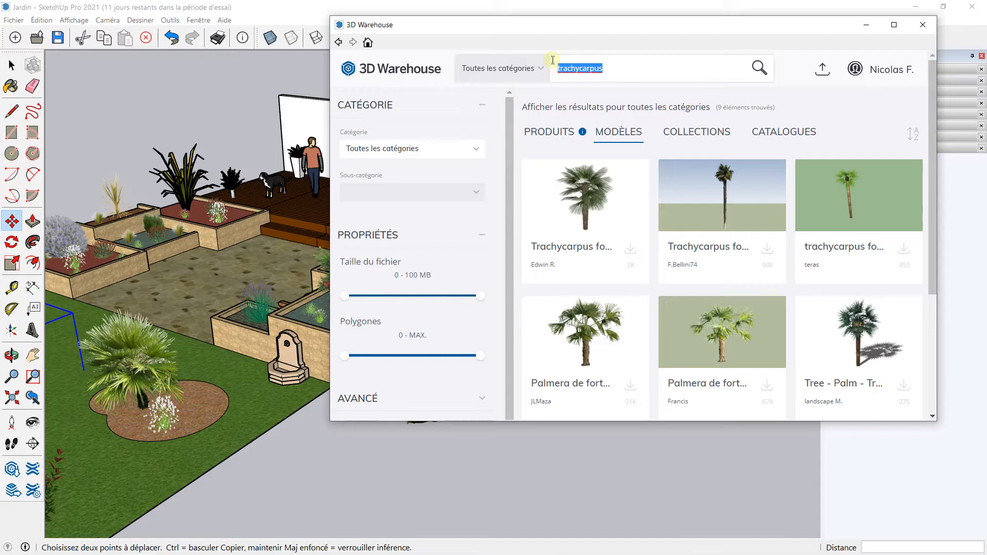
pyautogui.write('palmier')
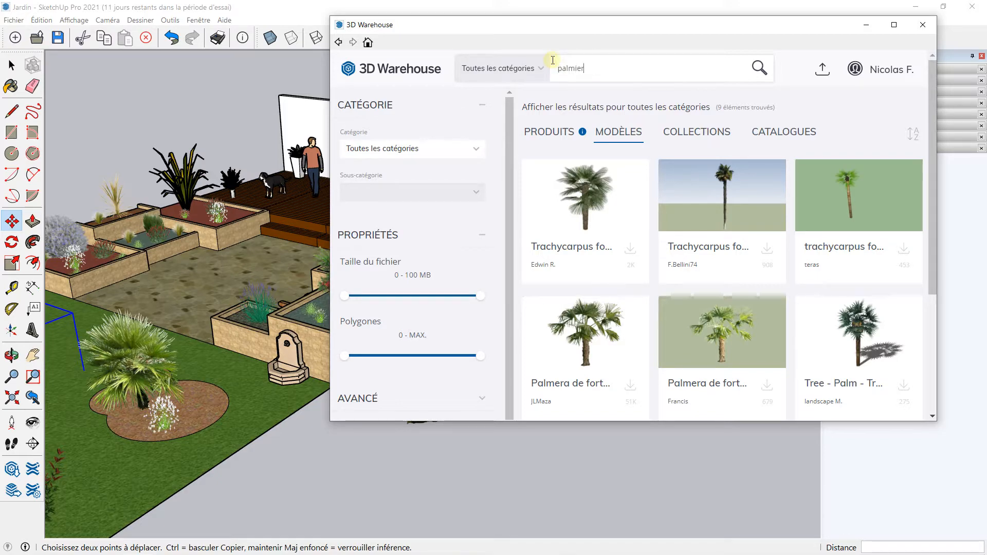
pyautogui.press('Return')
pyautogui.scroll(-5, 727, 215)
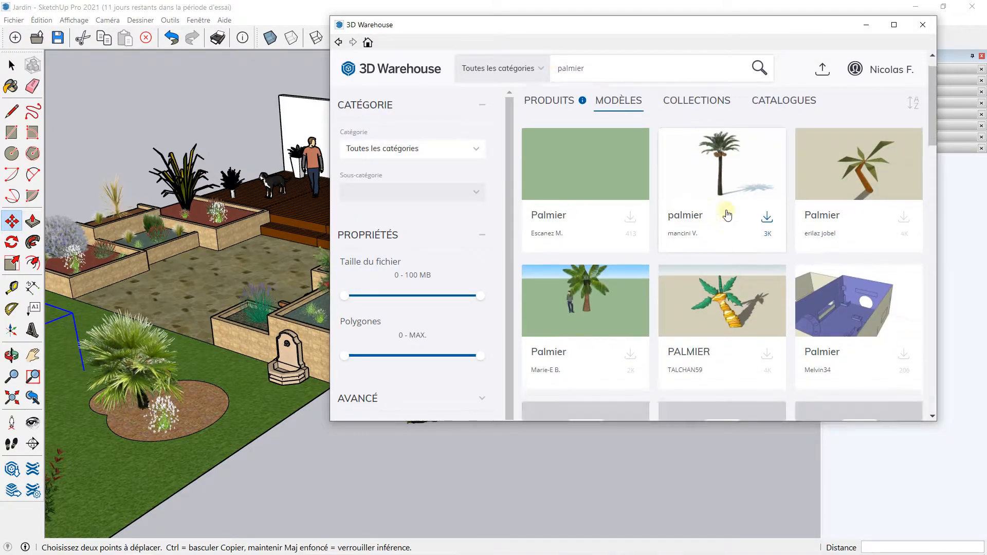
pyautogui.scroll(5, 727, 215)
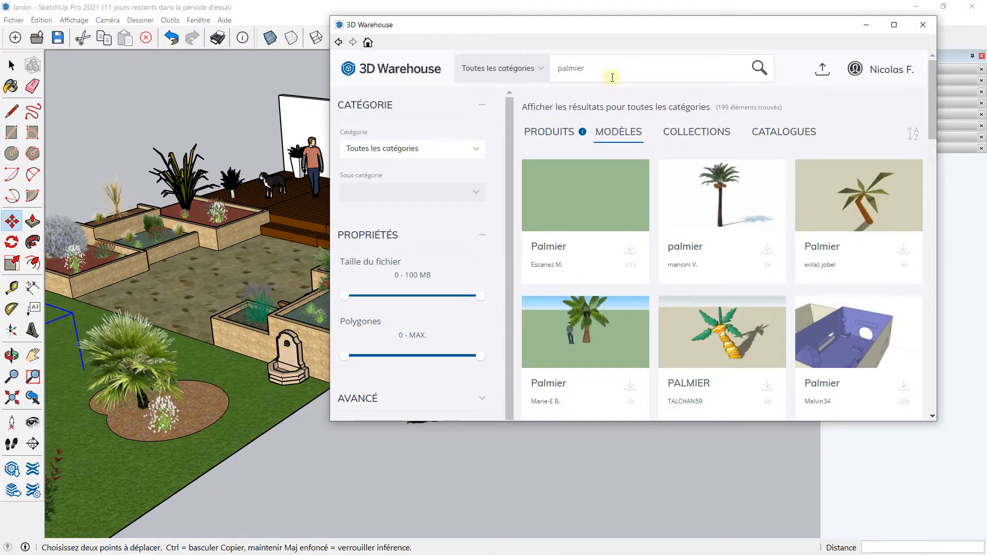
# Step: Search 3D Warehouse for "arbre" and view the details of the flat image-based ARBRE model on a green background
pyautogui.moveTo(614, 76); pyautogui.dragTo(533, 77)
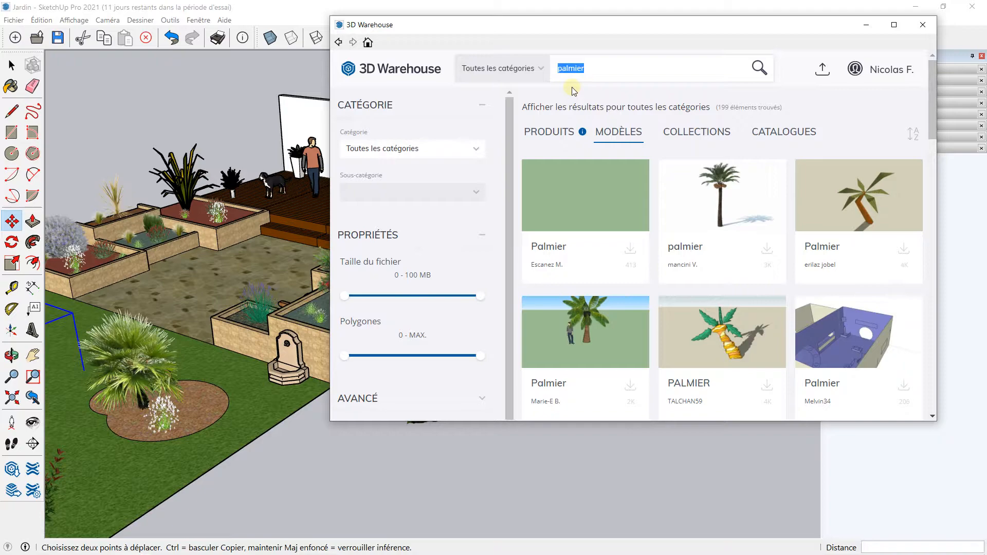
pyautogui.write('arbre')
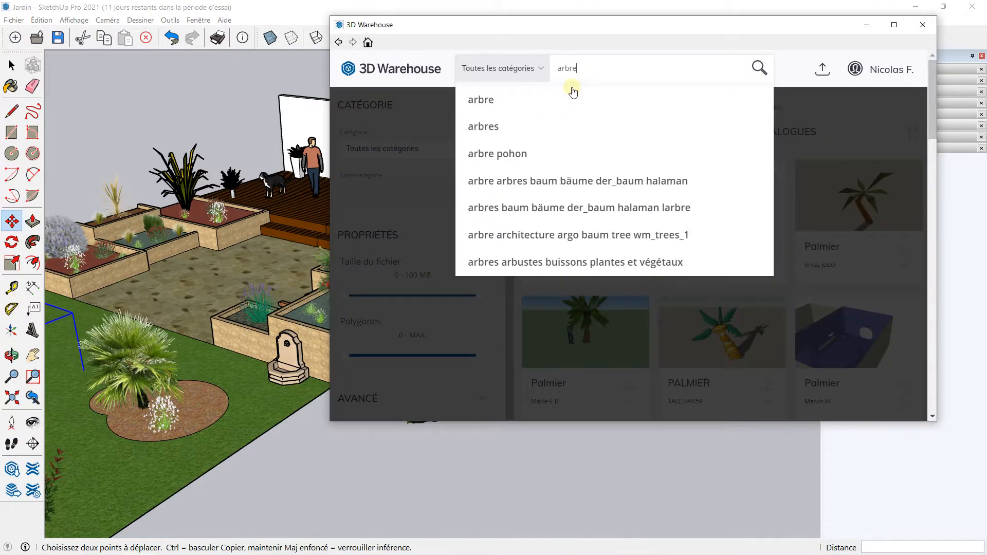
pyautogui.press('Return')
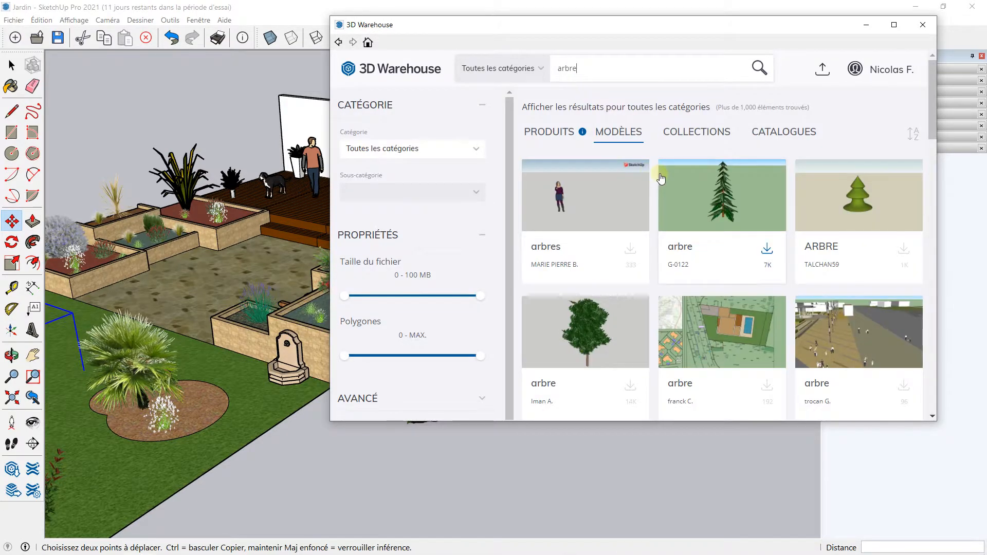
pyautogui.scroll(-5, 667, 196)
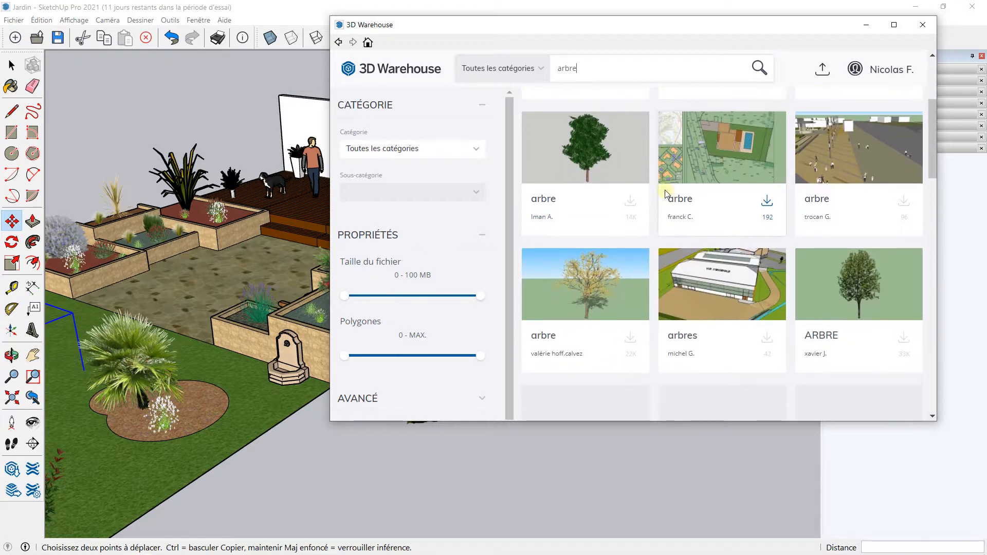
pyautogui.click(856, 158)
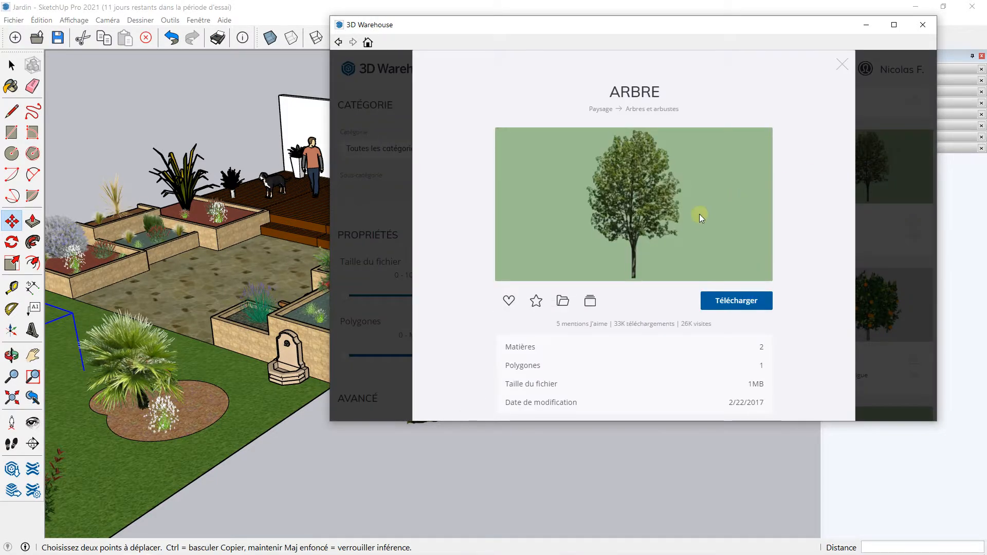
pyautogui.click(840, 65)
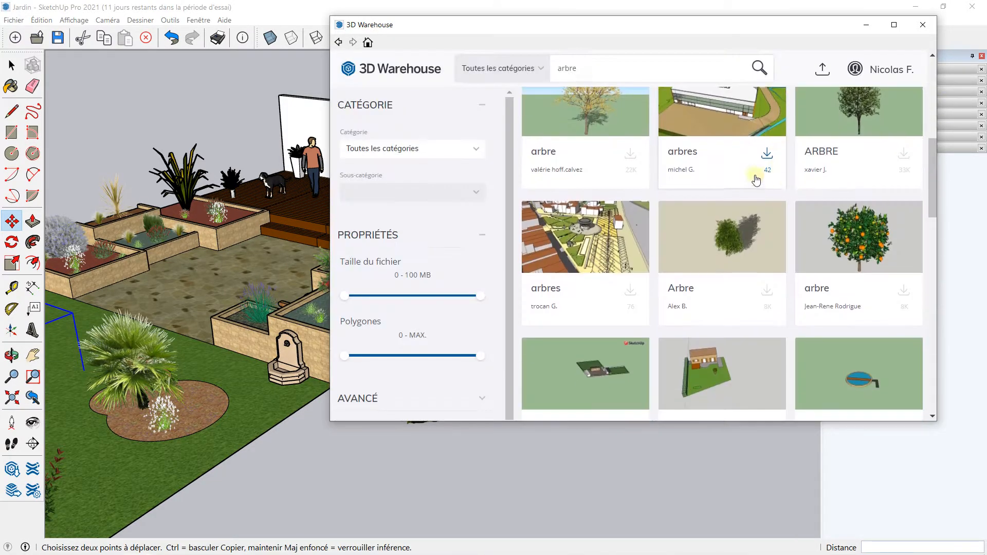
# Step: Check the polygon counts and file sizes of two more Arbre models among the tree results
pyautogui.click(736, 233)
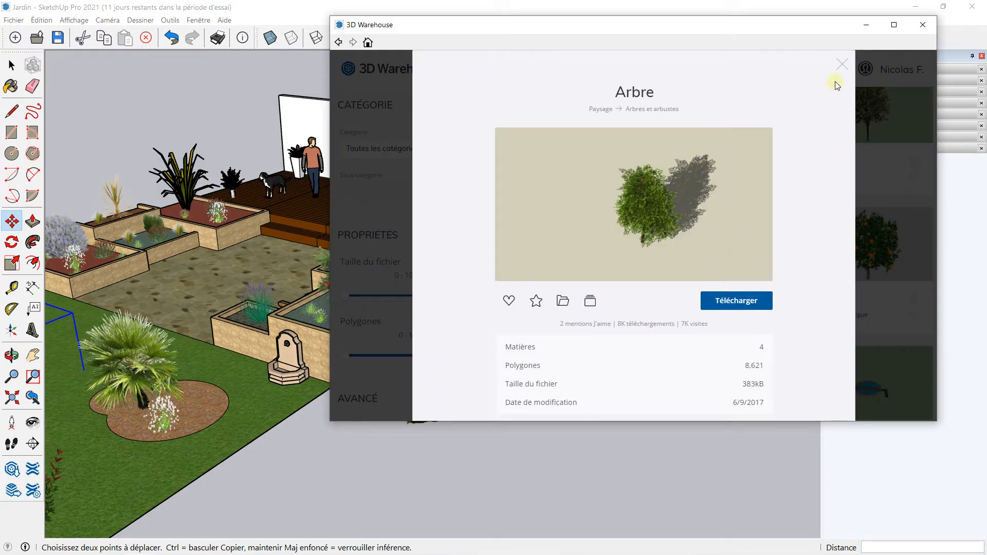
pyautogui.click(842, 64)
pyautogui.scroll(-2, 725, 266)
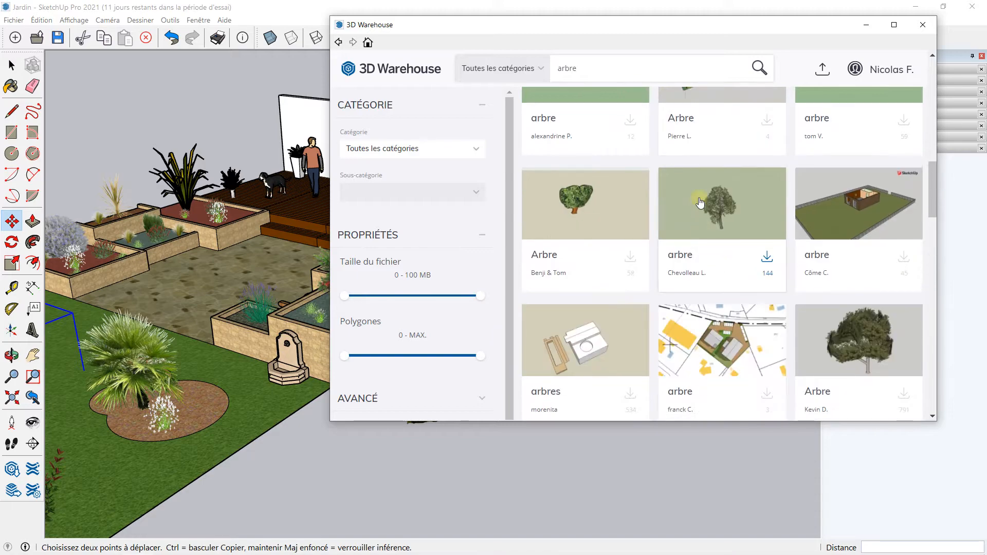
pyautogui.scroll(-3, 700, 203)
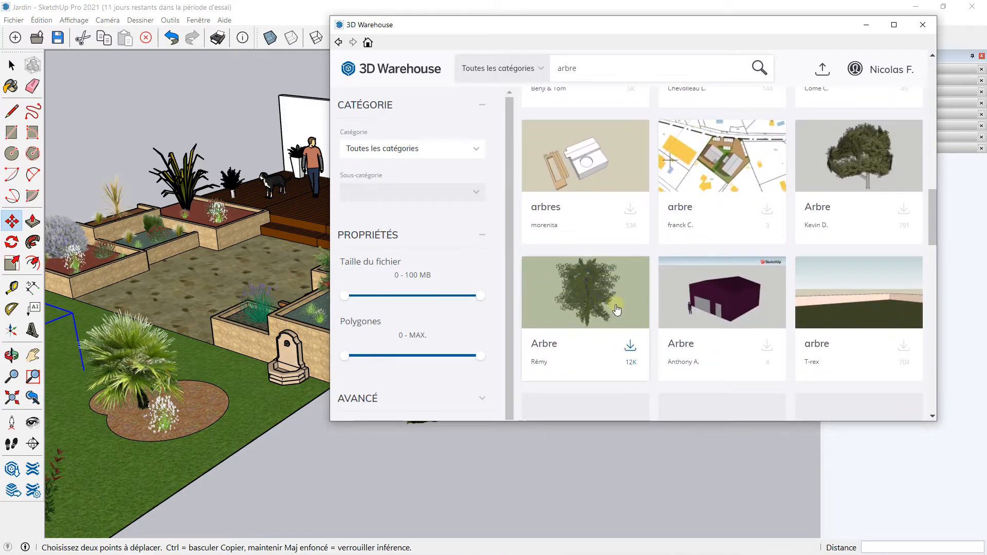
pyautogui.click(607, 281)
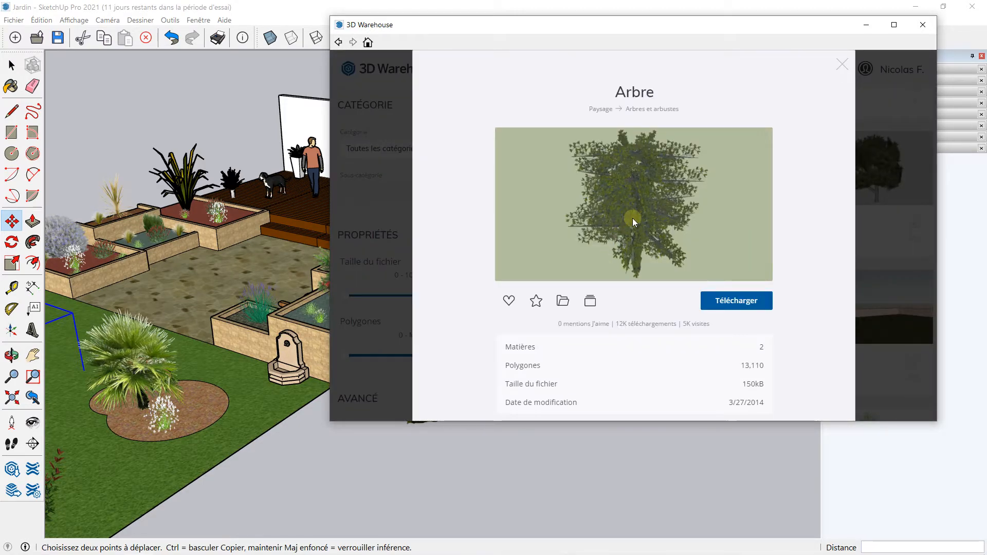
pyautogui.click(842, 64)
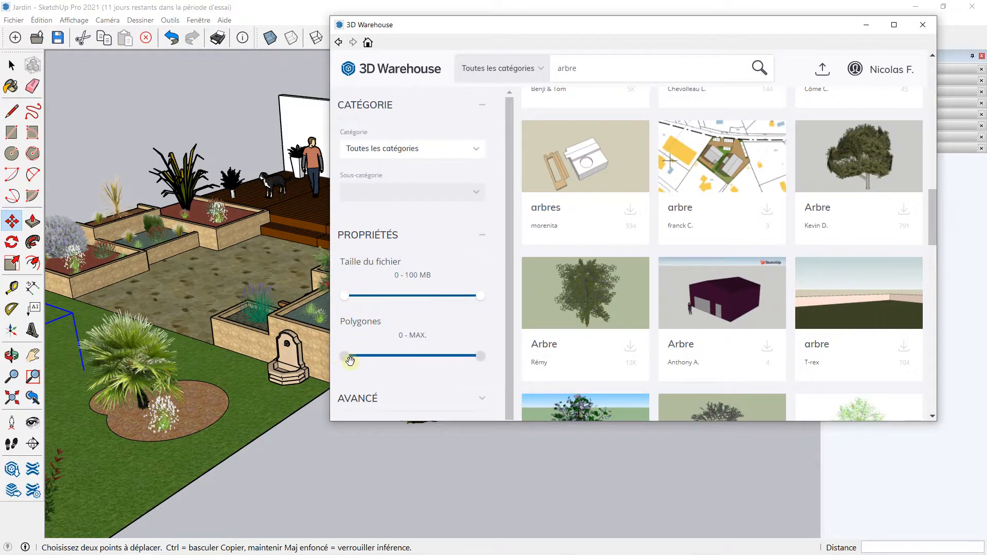
# Step: Filter the tree results to a minimum of 276 K polygons and view the details of the Arbre model on white
pyautogui.moveTo(346, 356); pyautogui.dragTo(459, 357)
pyautogui.click(854, 203)
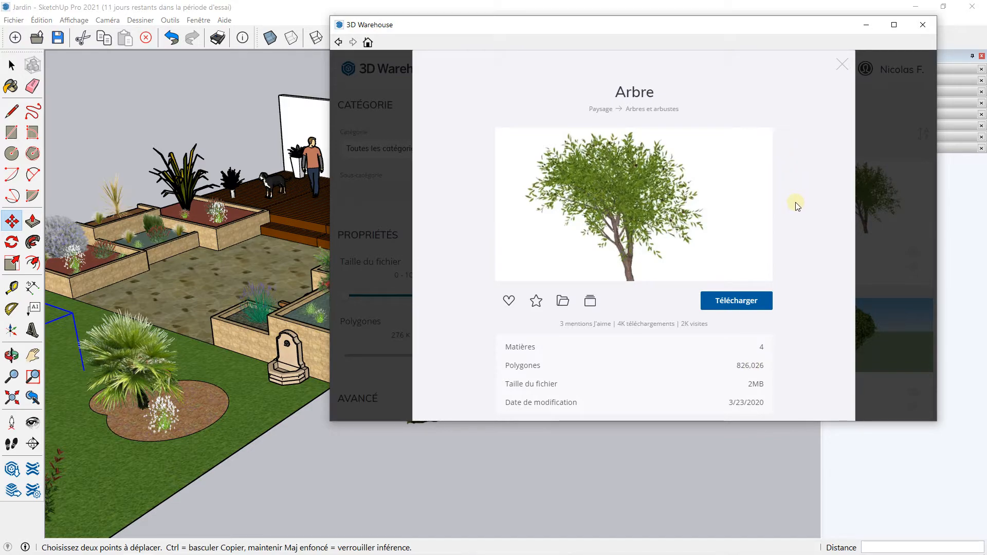
pyautogui.click(841, 65)
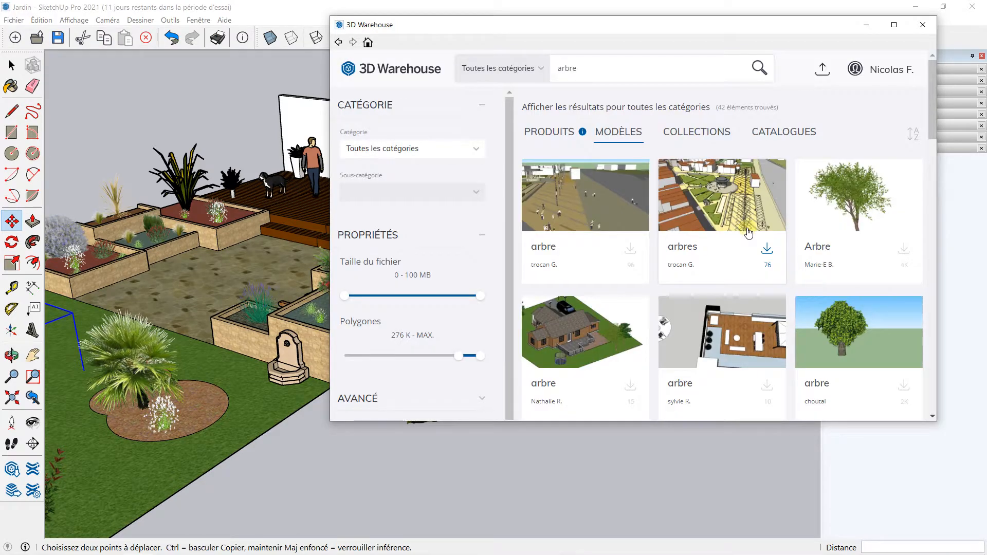
pyautogui.scroll(-1, 749, 237)
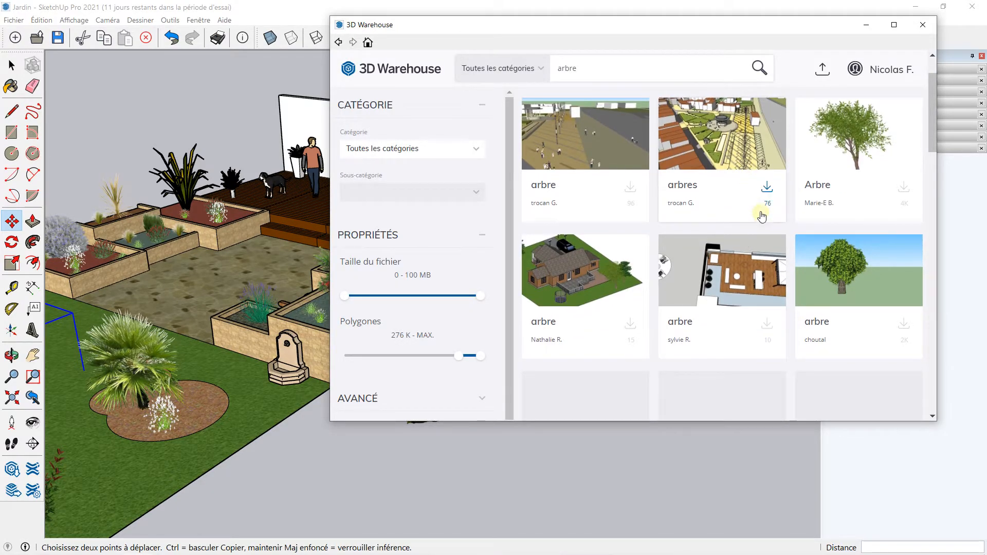
pyautogui.scroll(1, 766, 206)
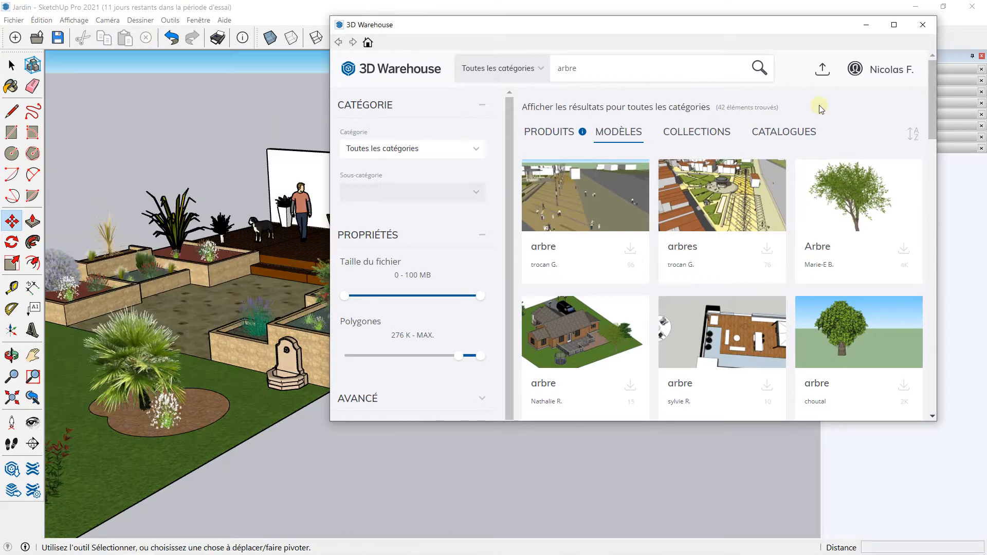
# Step: Import the detailed Arbre tree shown on a white background and place it beside the terrace, outside the garden
pyautogui.click(857, 205)
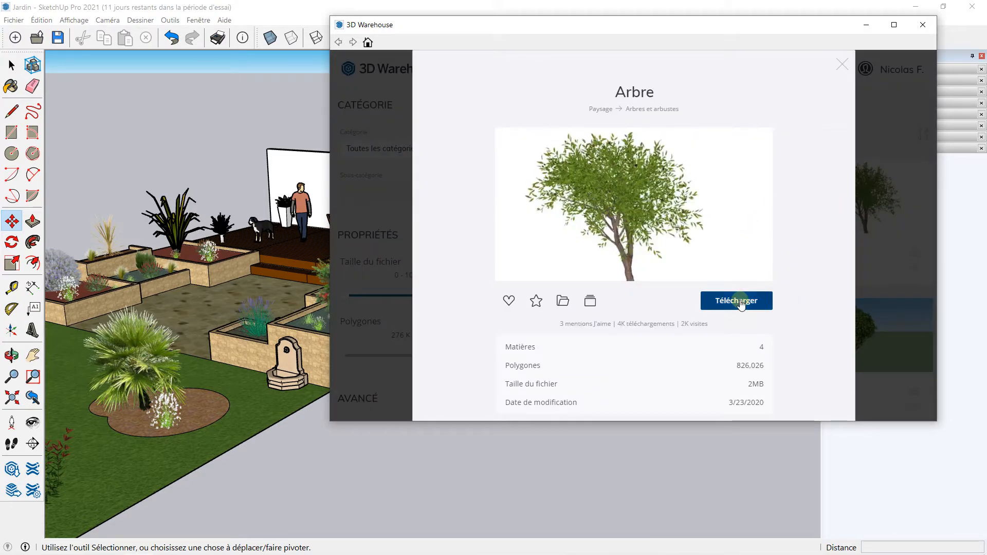
pyautogui.click(739, 301)
pyautogui.click(597, 253)
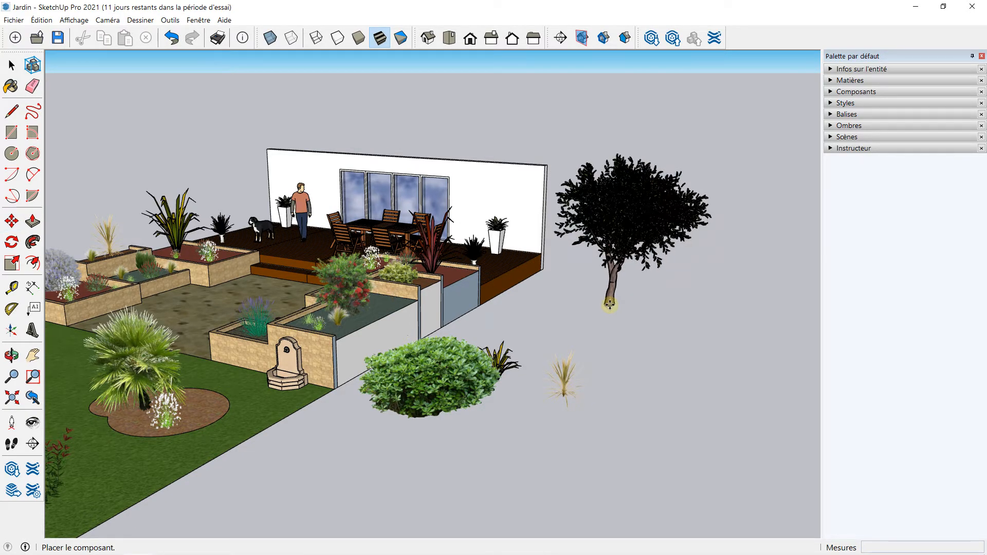
pyautogui.click(610, 305)
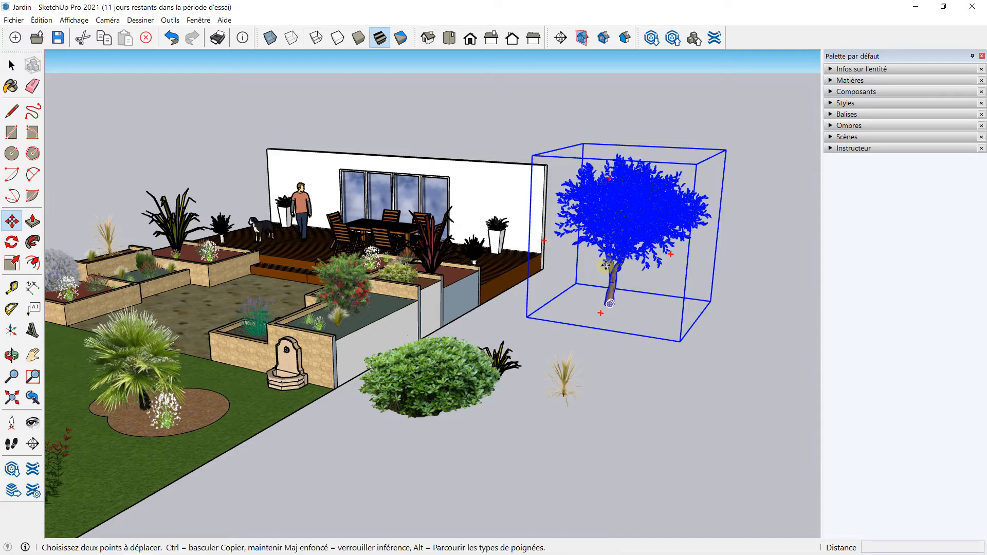
# Step: Examine the imported tree's foliage up close and from several angles, checking how smoothly the heavy model displays while orbiting
pyautogui.scroll(1, 606, 267)
pyautogui.scroll(3, 599, 273)
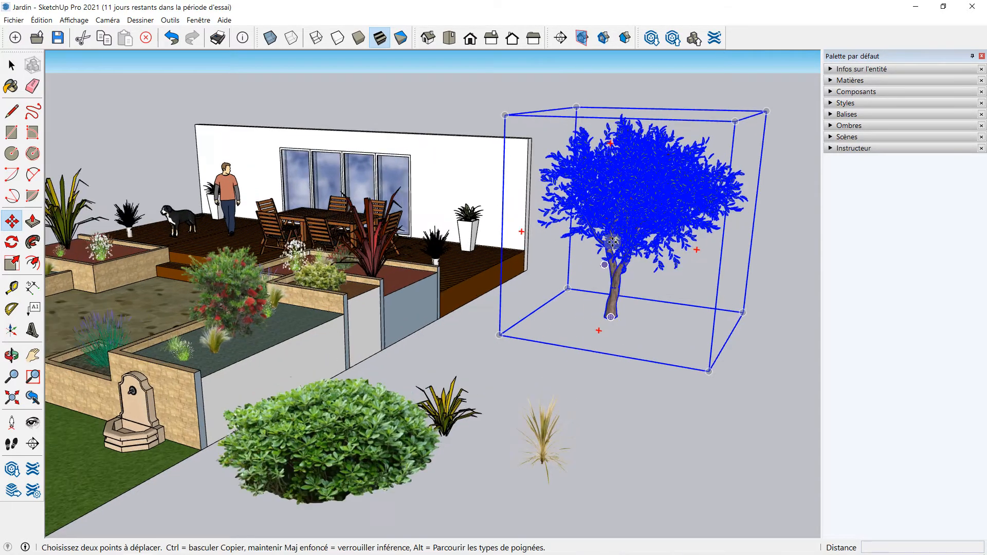
pyautogui.moveTo(595, 276); pyautogui.dragTo(529, 300, button='middle')
pyautogui.press('m')
pyautogui.scroll(3, 613, 257)
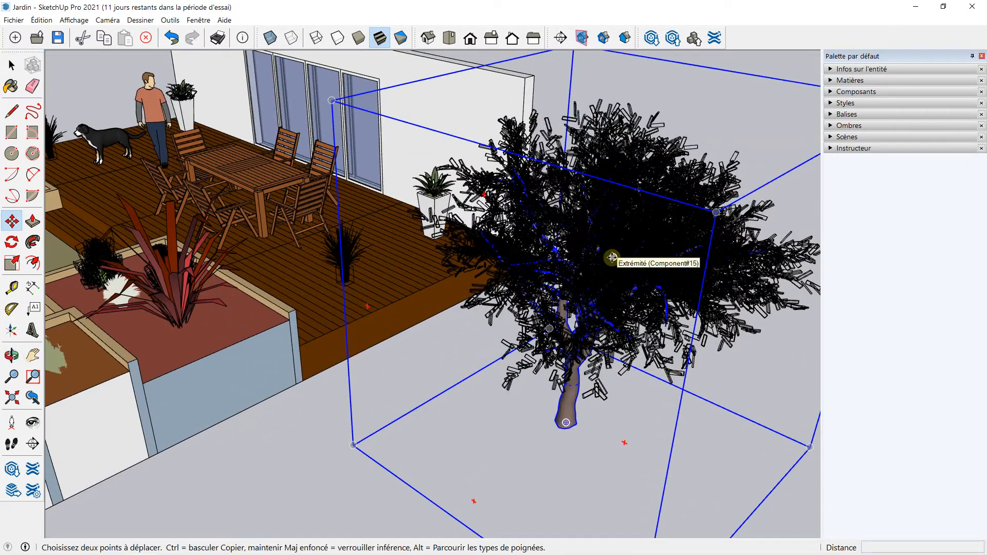
pyautogui.scroll(2, 602, 276)
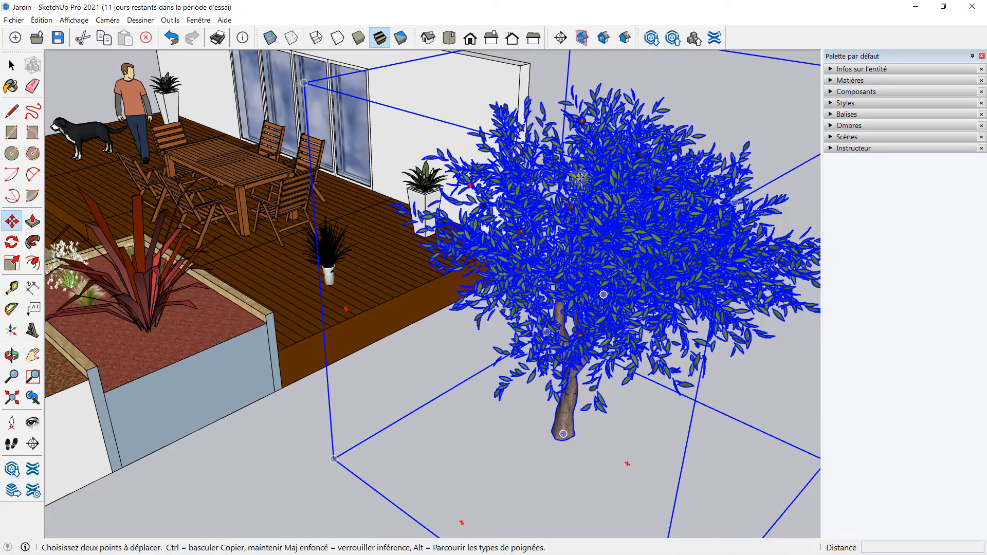
pyautogui.scroll(1, 602, 272)
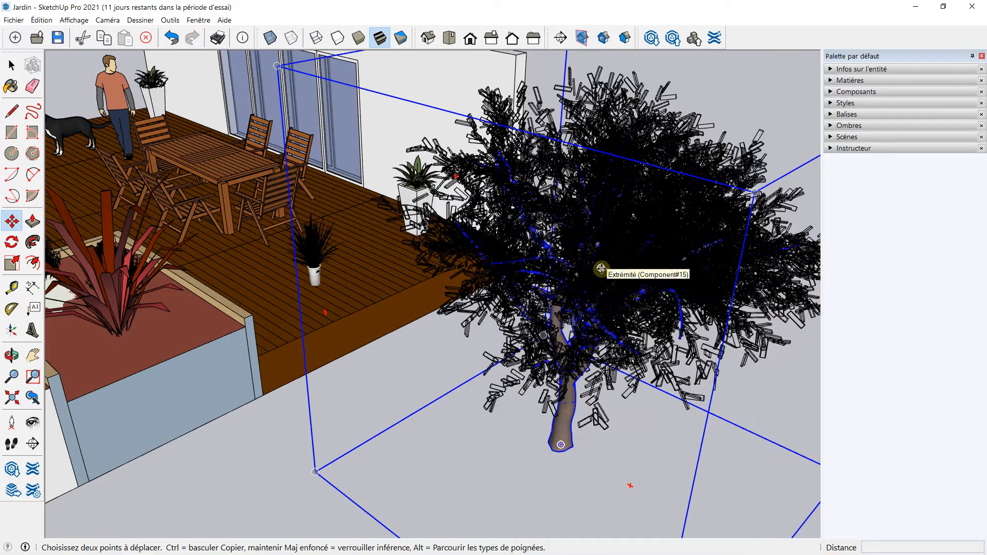
pyautogui.moveTo(600, 290); pyautogui.dragTo(574, 233, button='middle')
pyautogui.scroll(-8, 574, 232)
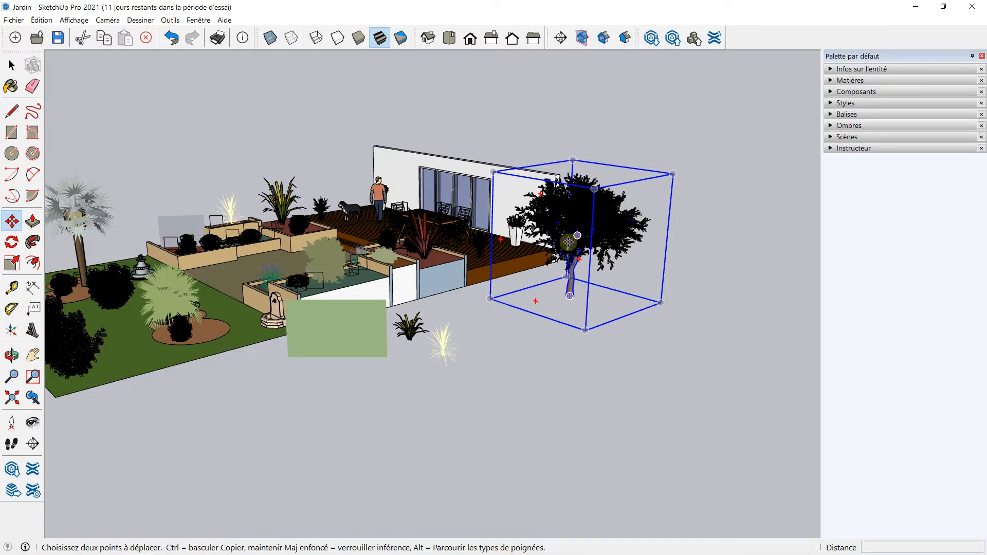
pyautogui.moveTo(569, 242); pyautogui.dragTo(569, 234, button='middle')
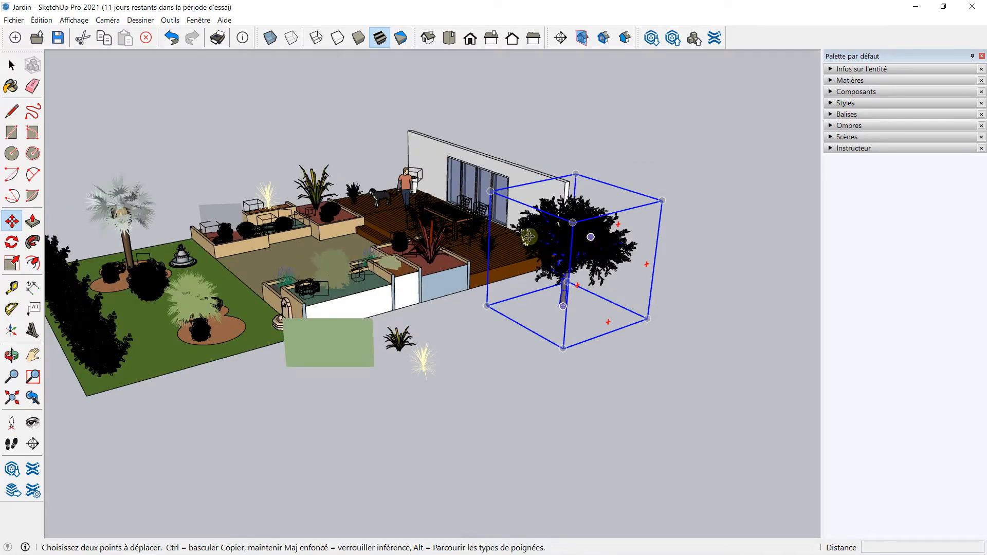
pyautogui.moveTo(509, 236); pyautogui.dragTo(578, 216, button='middle')
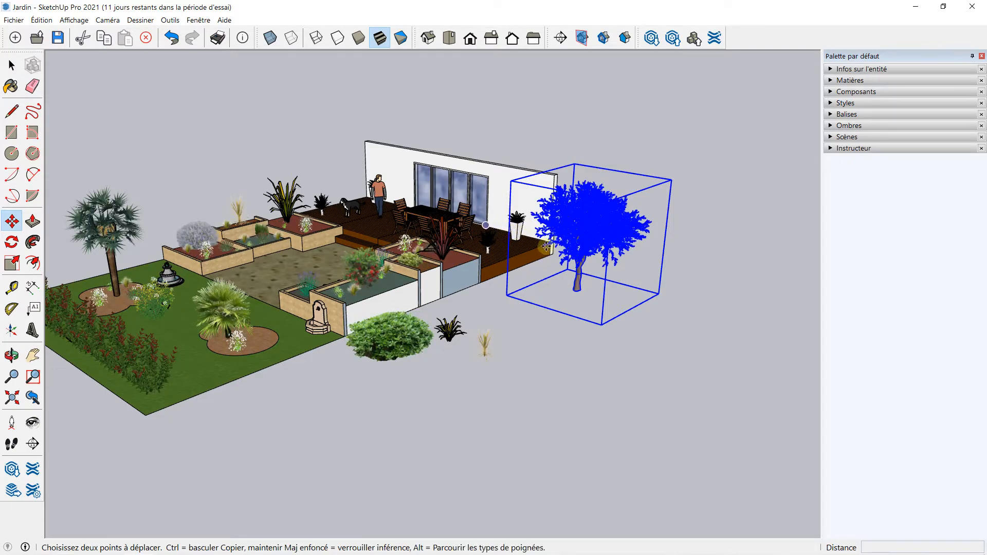
pyautogui.moveTo(440, 256); pyautogui.dragTo(534, 294, button='middle')
pyautogui.press('m')
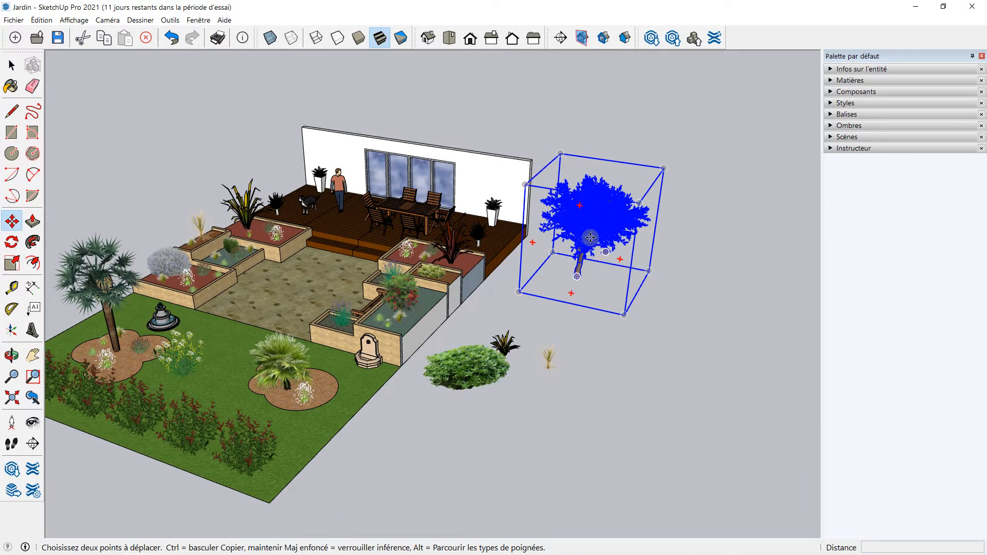
# Step: Delete the imported high-polygon tree from beside the terrace
pyautogui.click(148, 40)
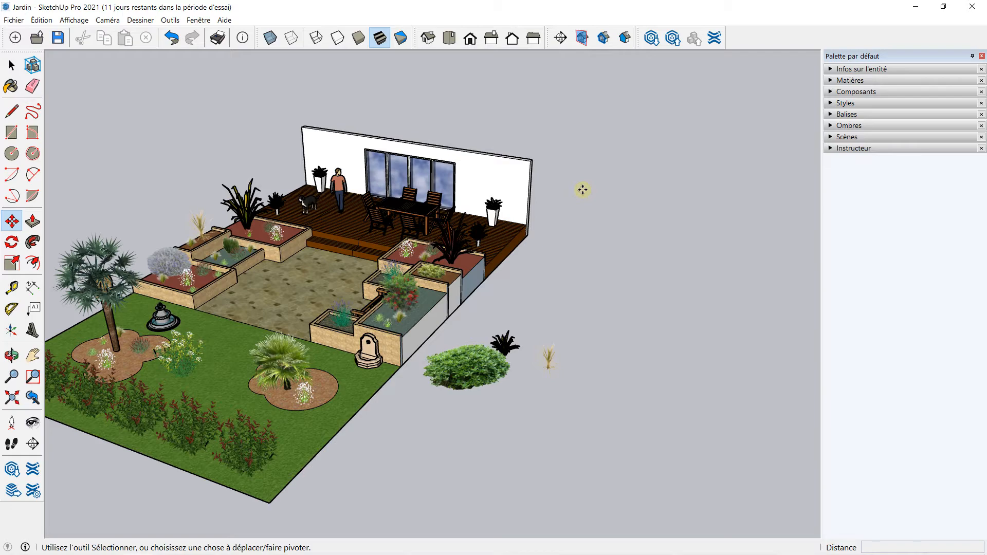
pyautogui.keyDown('shift'); pyautogui.moveTo(406, 244); pyautogui.dragTo(566, 220, button='middle'); pyautogui.keyUp('shift')
pyautogui.press('m')
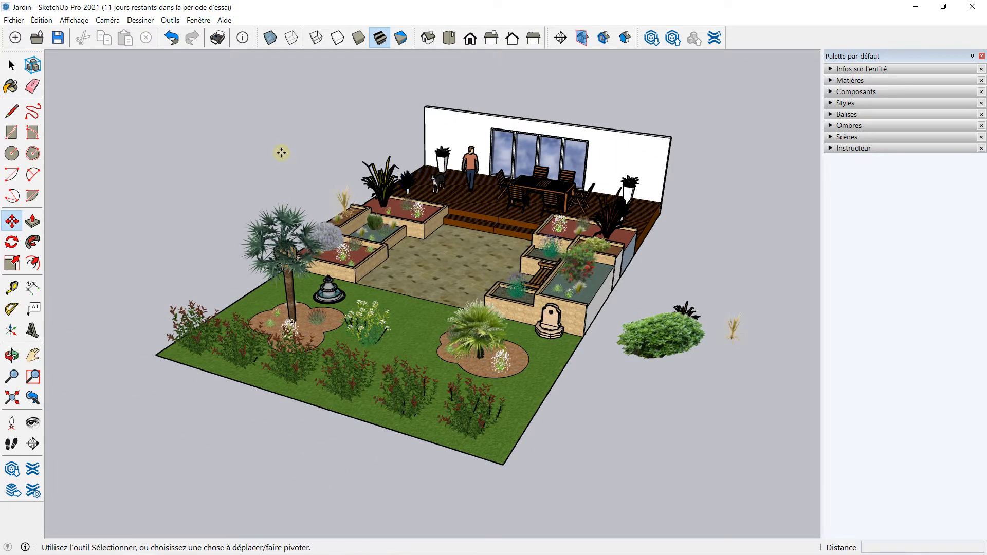
pyautogui.moveTo(190, 156); pyautogui.dragTo(214, 168, button='middle')
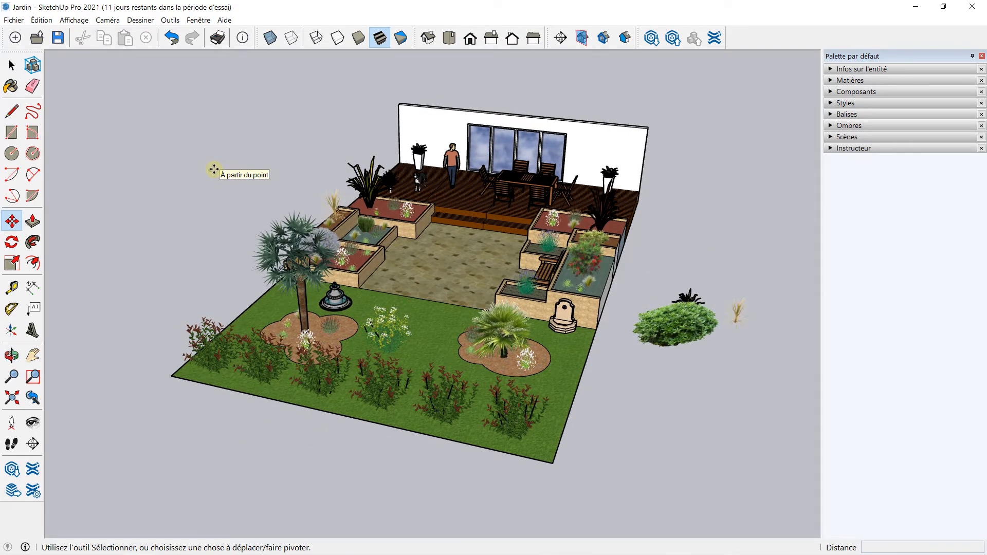